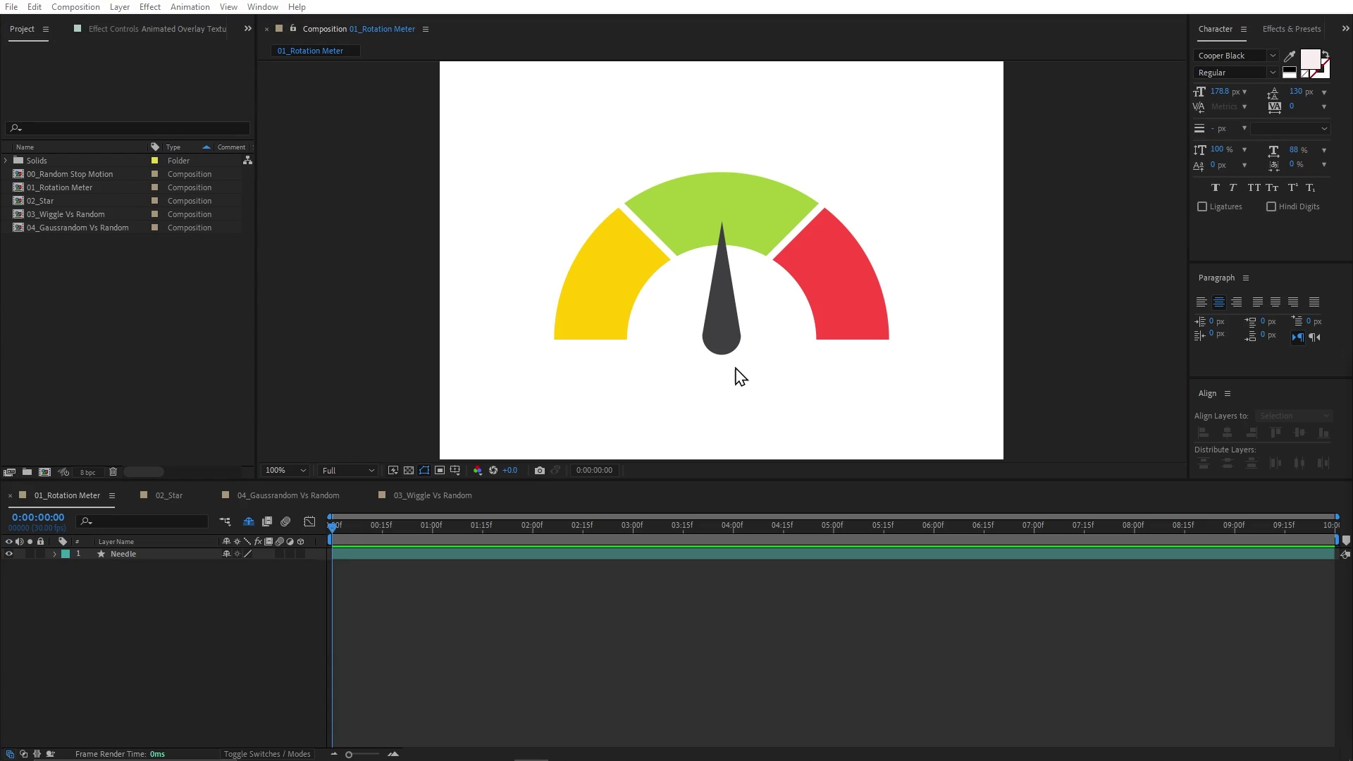
# - Add a random() expression to the Needle layer's Rotation
pyautogui.click(717, 314)
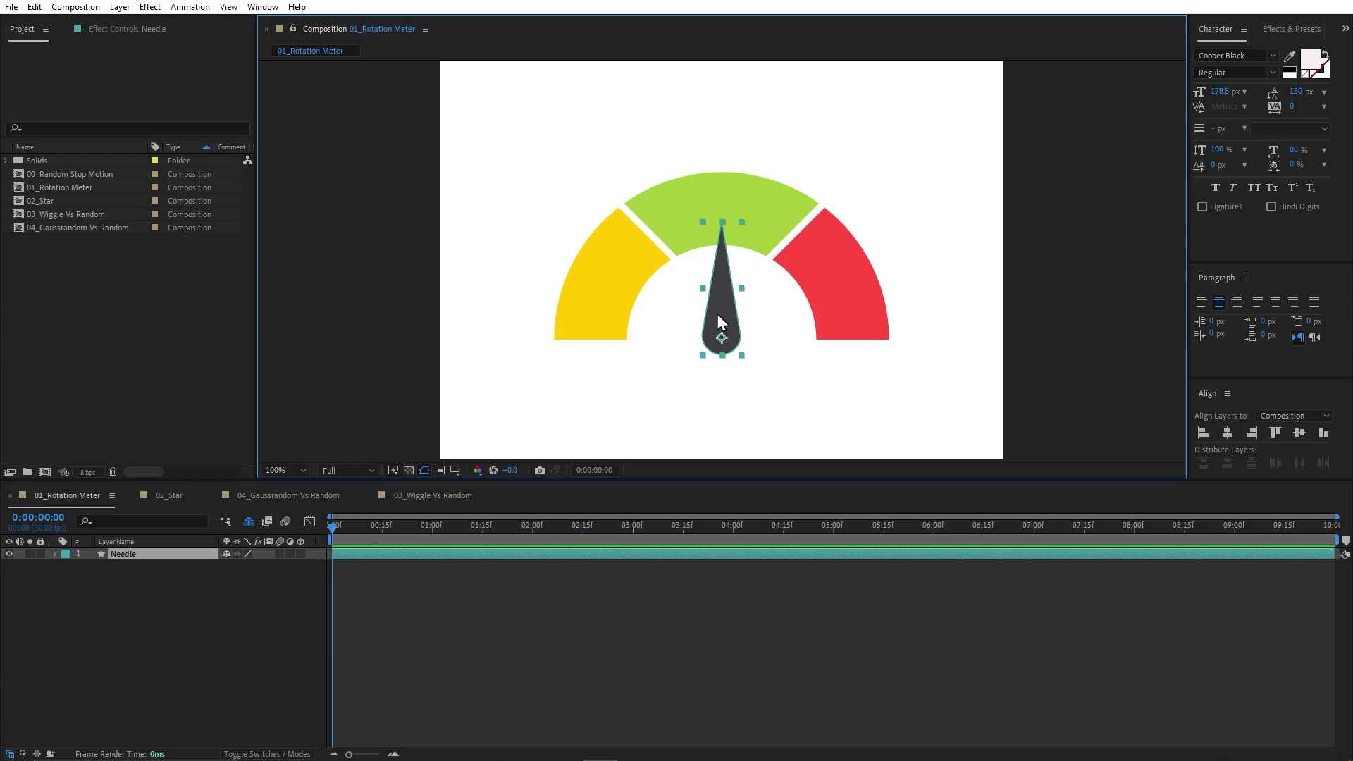
pyautogui.press('r')
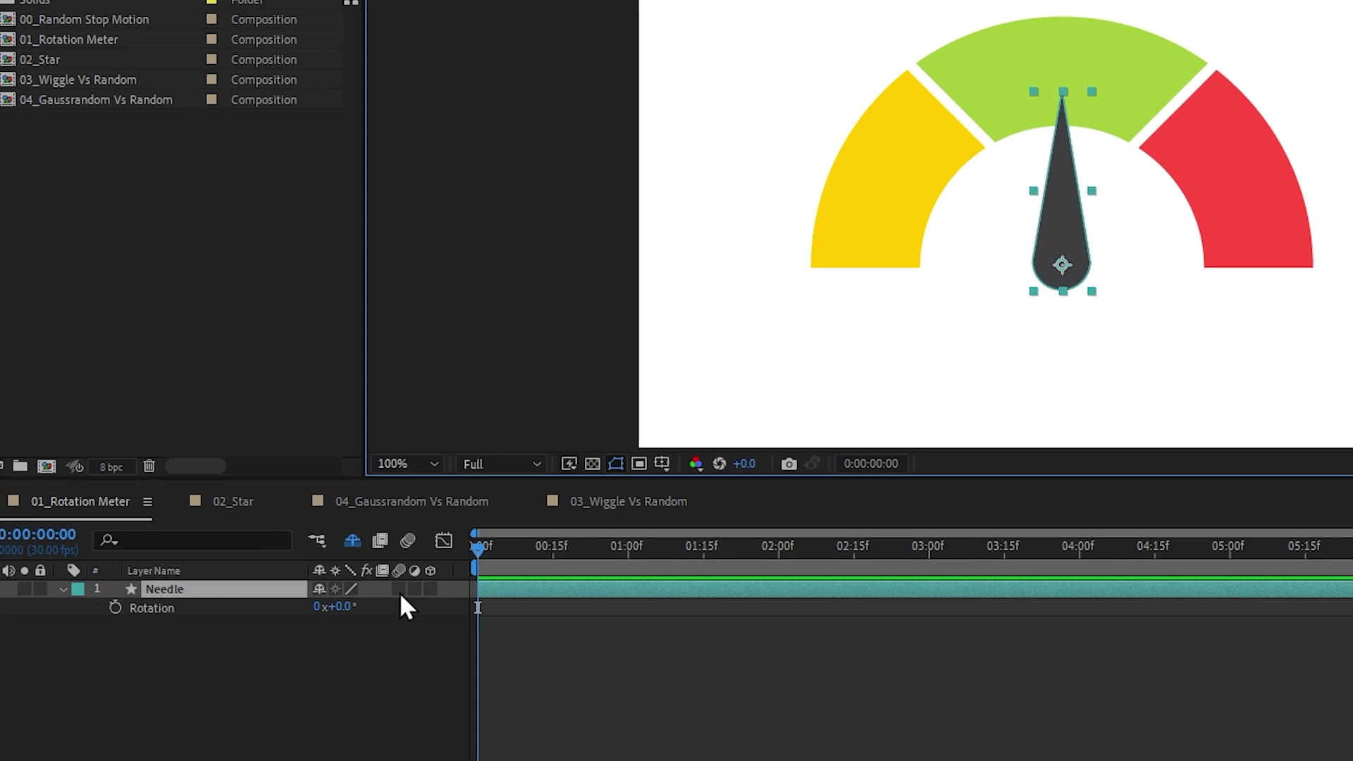
pyautogui.keyDown('alt'); pyautogui.click(112, 605); pyautogui.keyUp('alt')
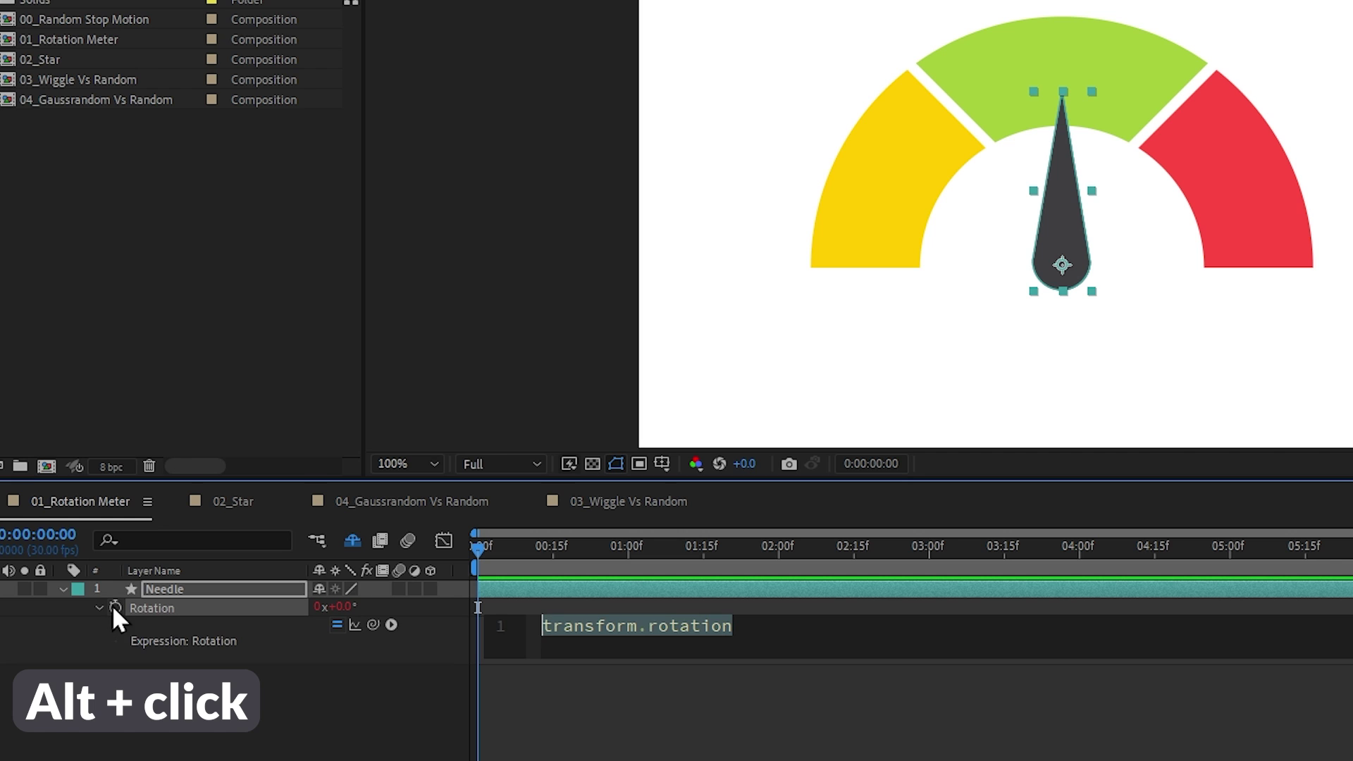
pyautogui.write('rand')
pyautogui.press('Return')
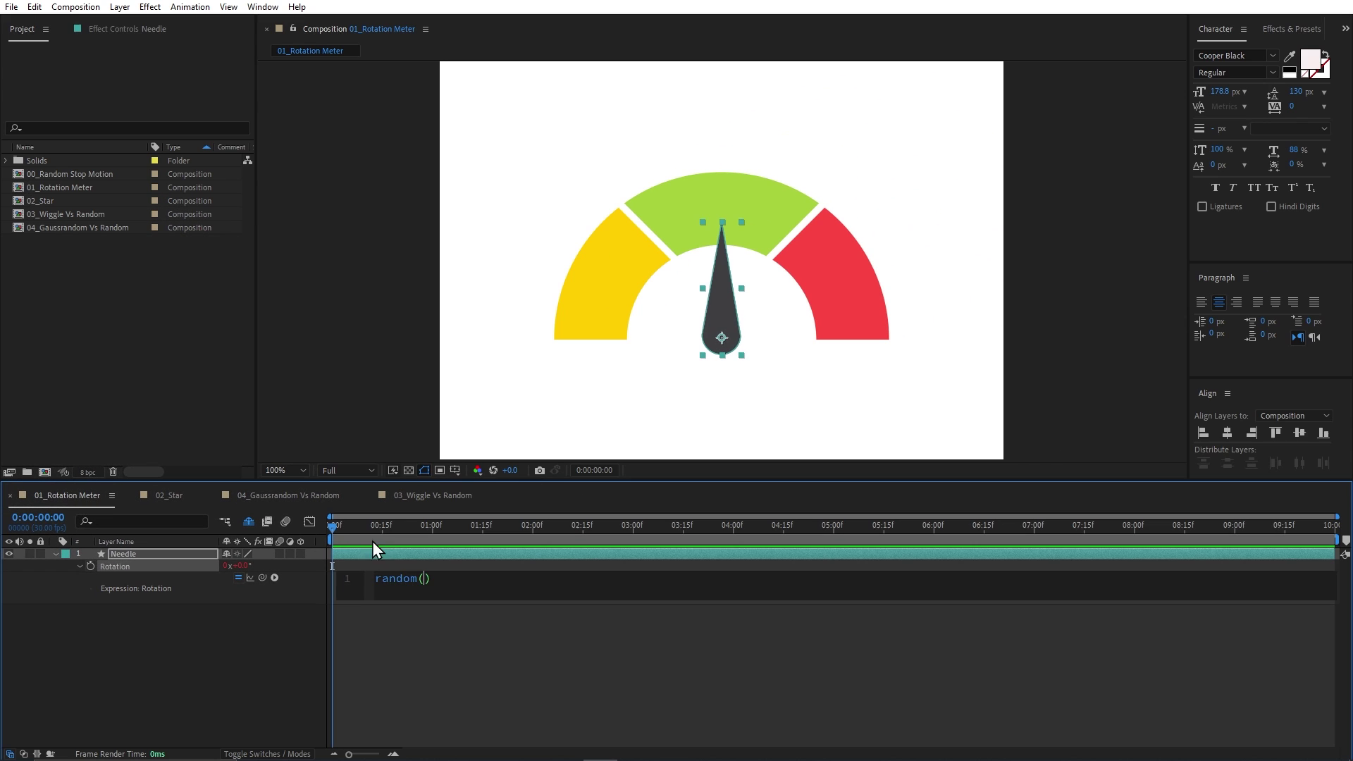
pyautogui.click(332, 529)
# - Preview and scrub the timeline to watch the needle jitter, then return to the start
pyautogui.press('space')
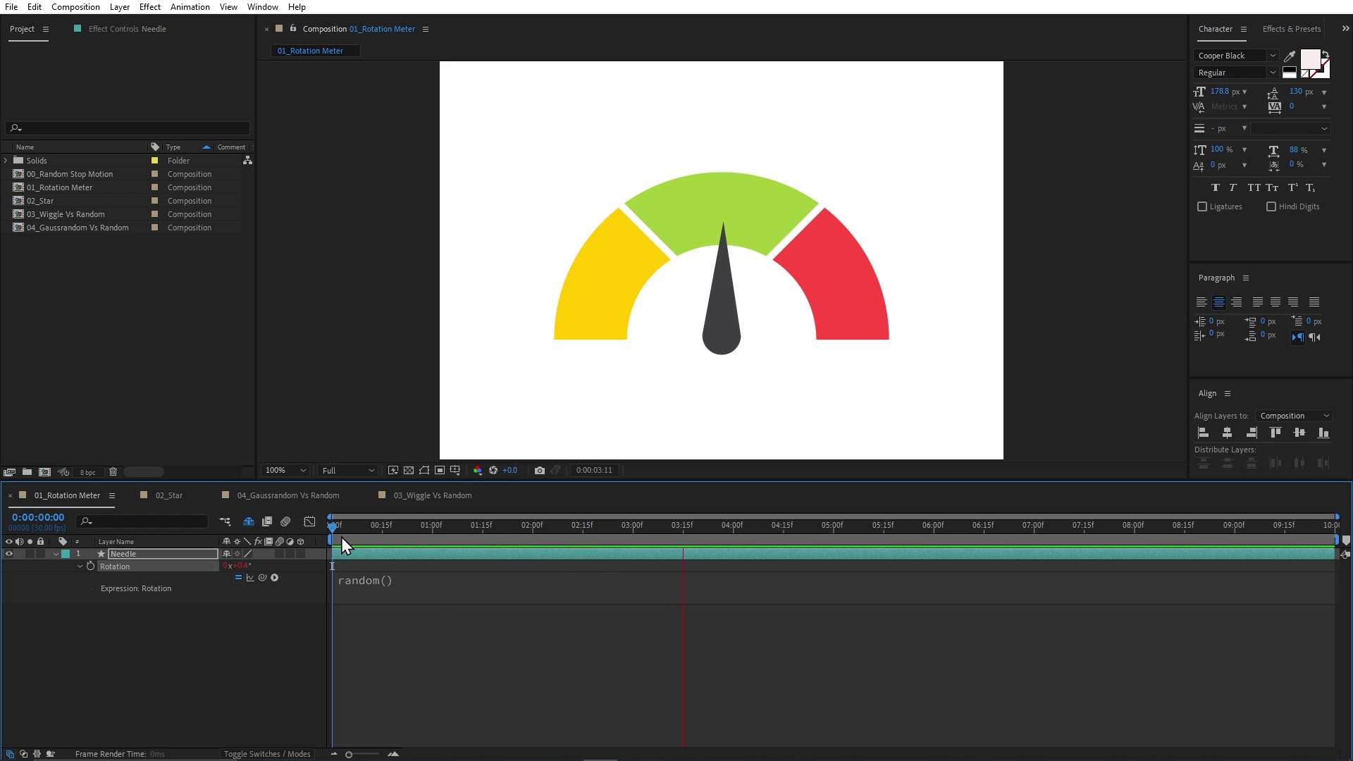
pyautogui.moveTo(362, 525); pyautogui.dragTo(394, 526)
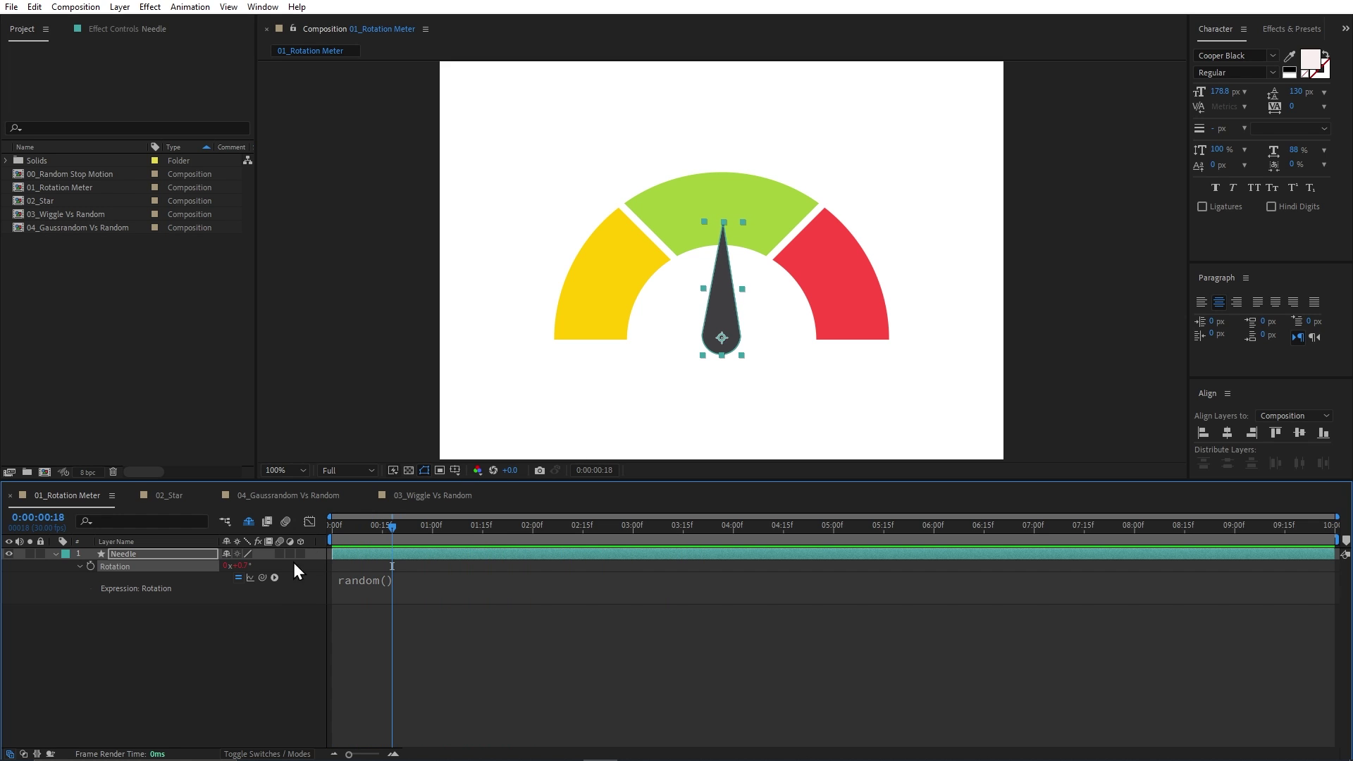
pyautogui.click(330, 527)
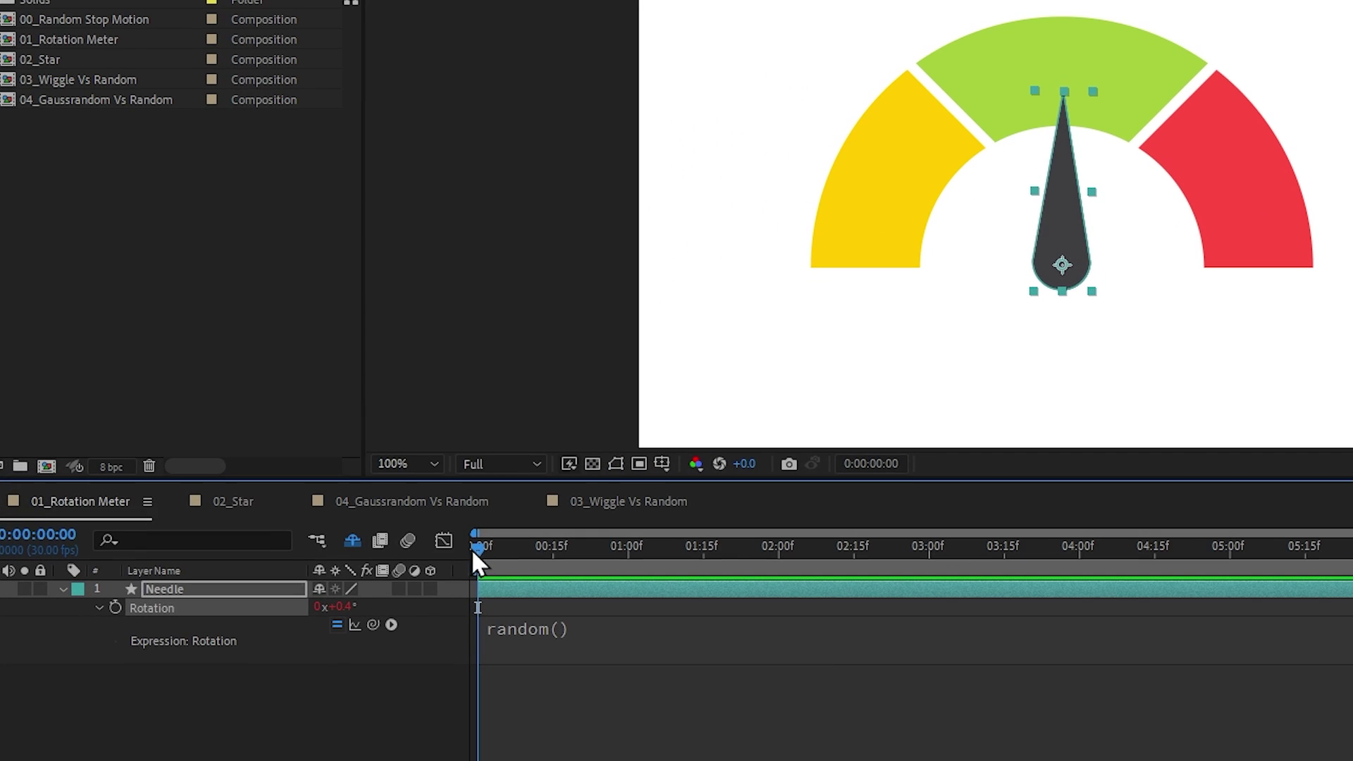
# - Change the needle expression to random(100) and scrub to watch it swing
pyautogui.click(568, 628)
pyautogui.write('100')
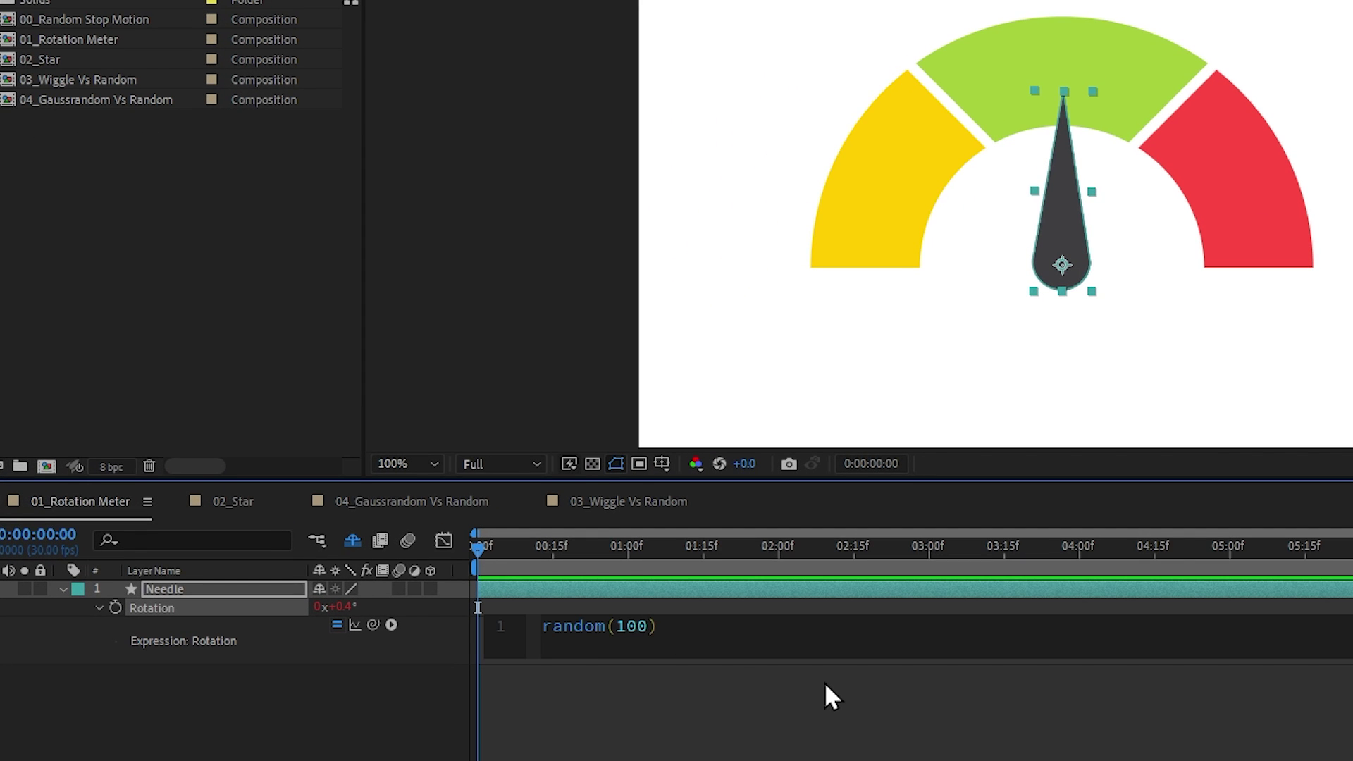
pyautogui.click(556, 592)
pyautogui.moveTo(480, 551); pyautogui.dragTo(759, 560)
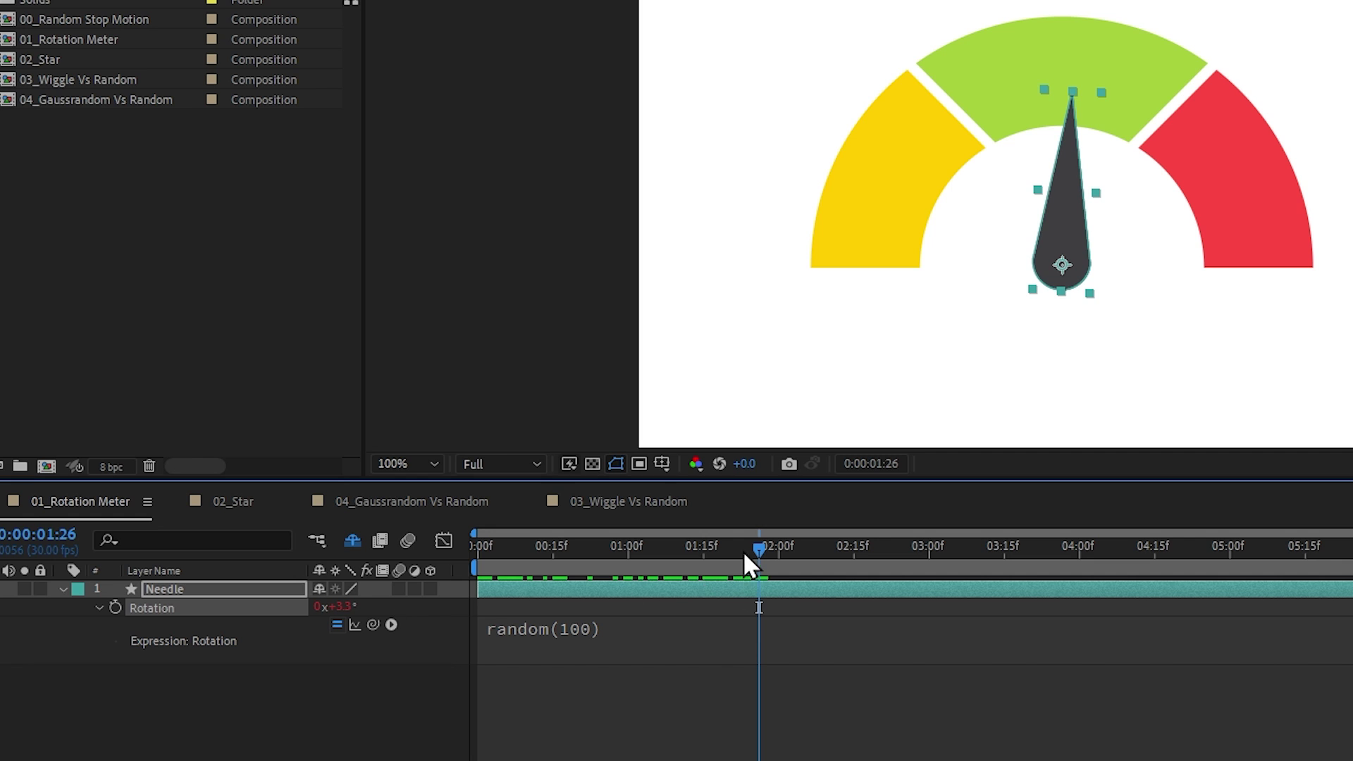
pyautogui.moveTo(747, 557); pyautogui.dragTo(335, 539)
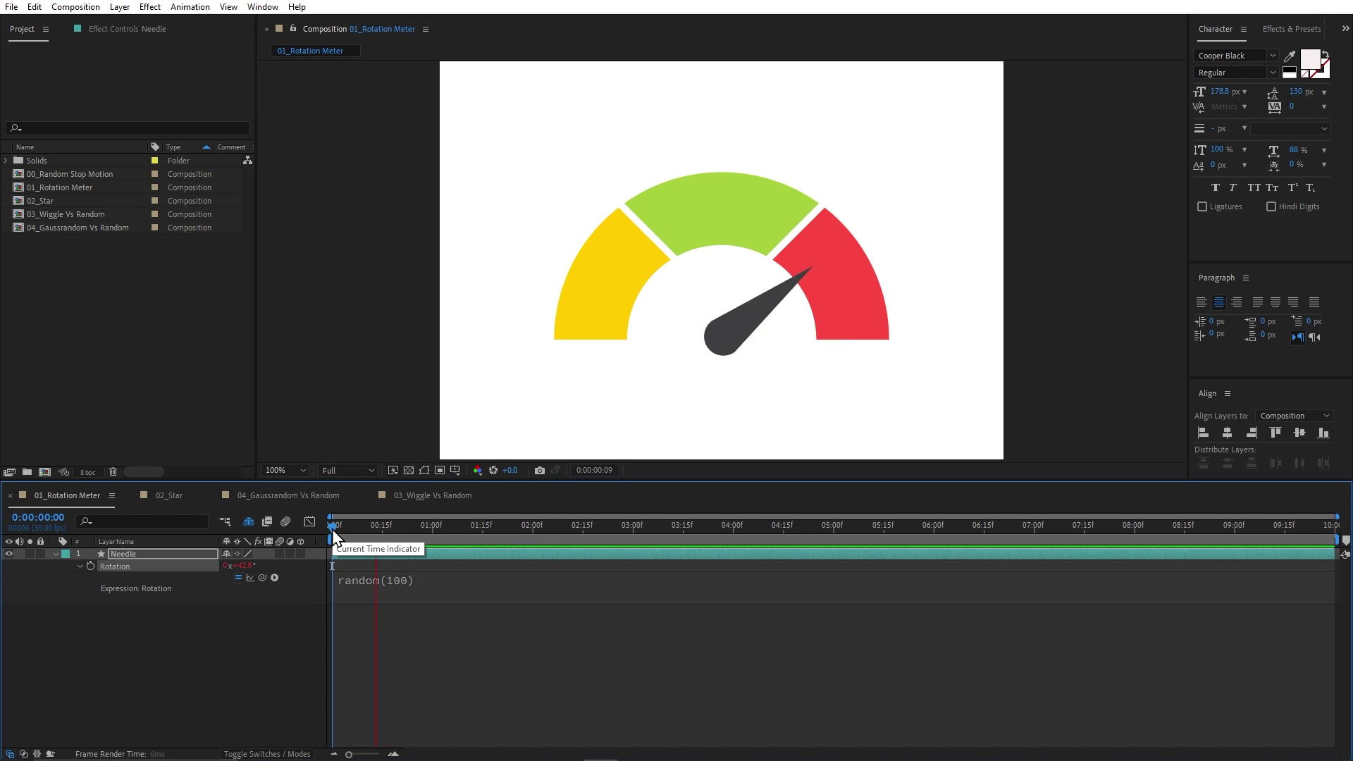
pyautogui.press('space')
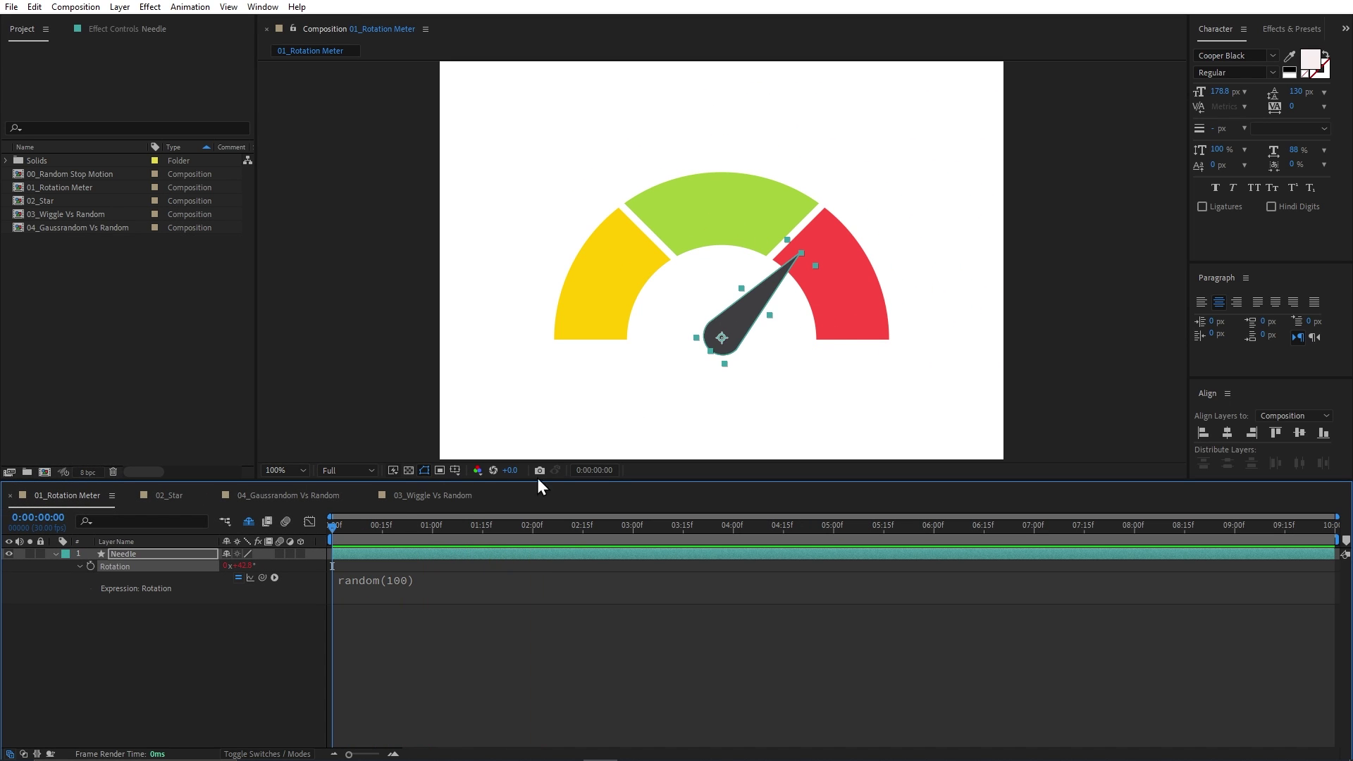
# - Change the expression to random(-90,90), preview the swinging needle, then go to 02_Star
pyautogui.click(400, 584)
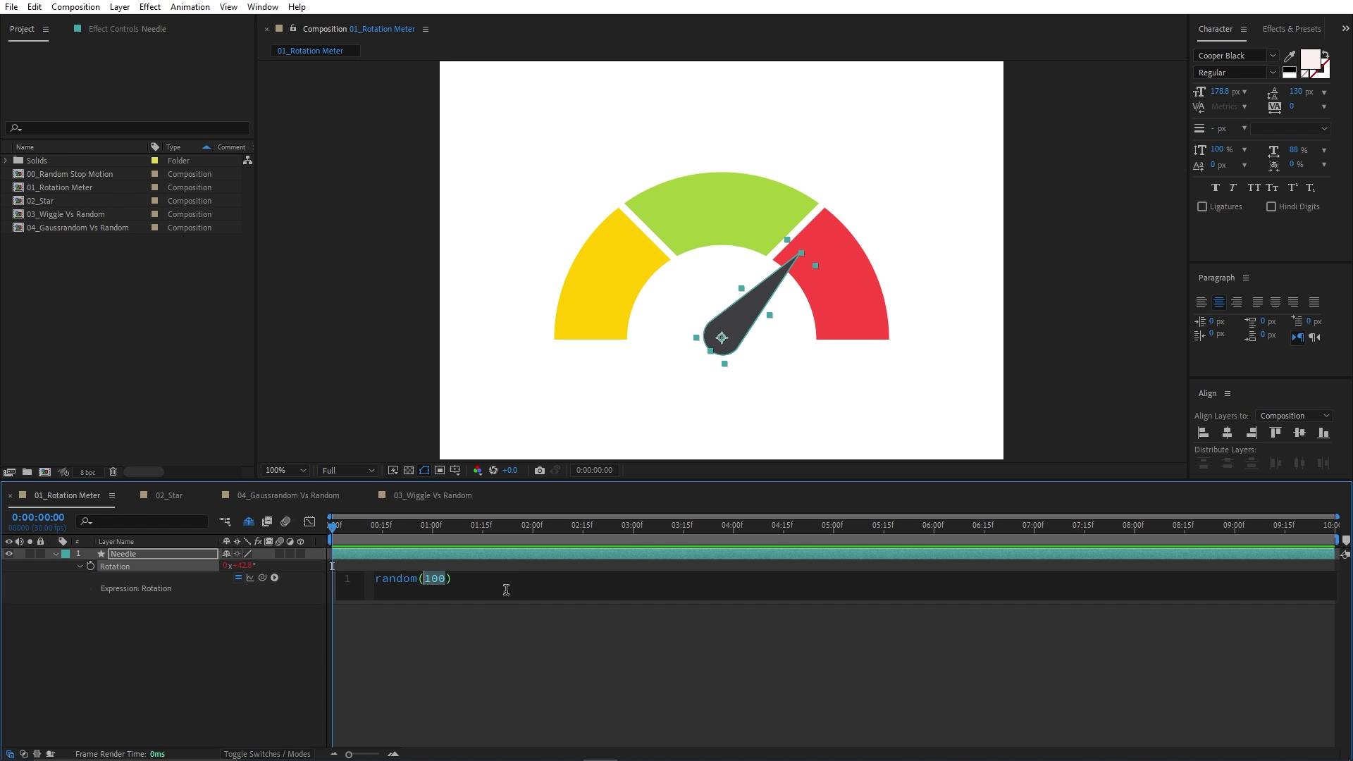
pyautogui.write('-90,9')
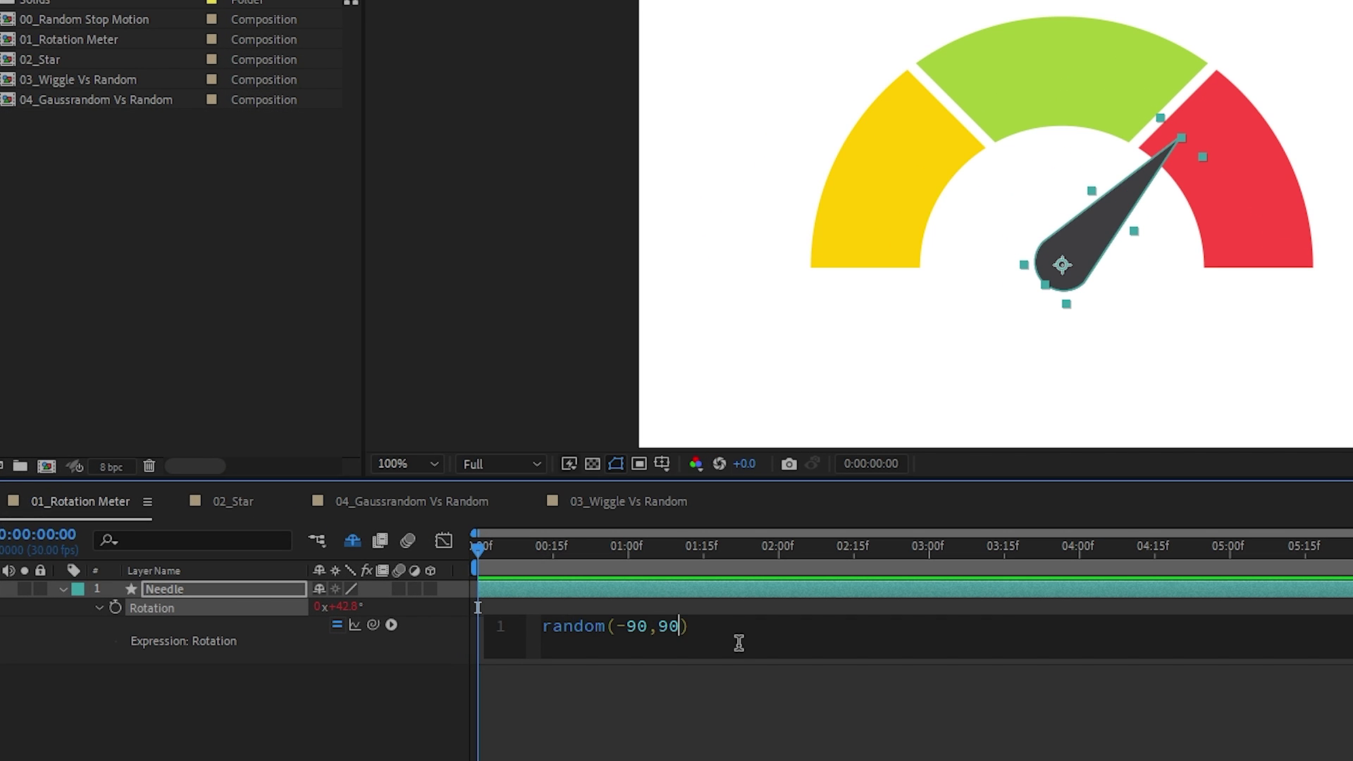
pyautogui.press('KP_Enter')
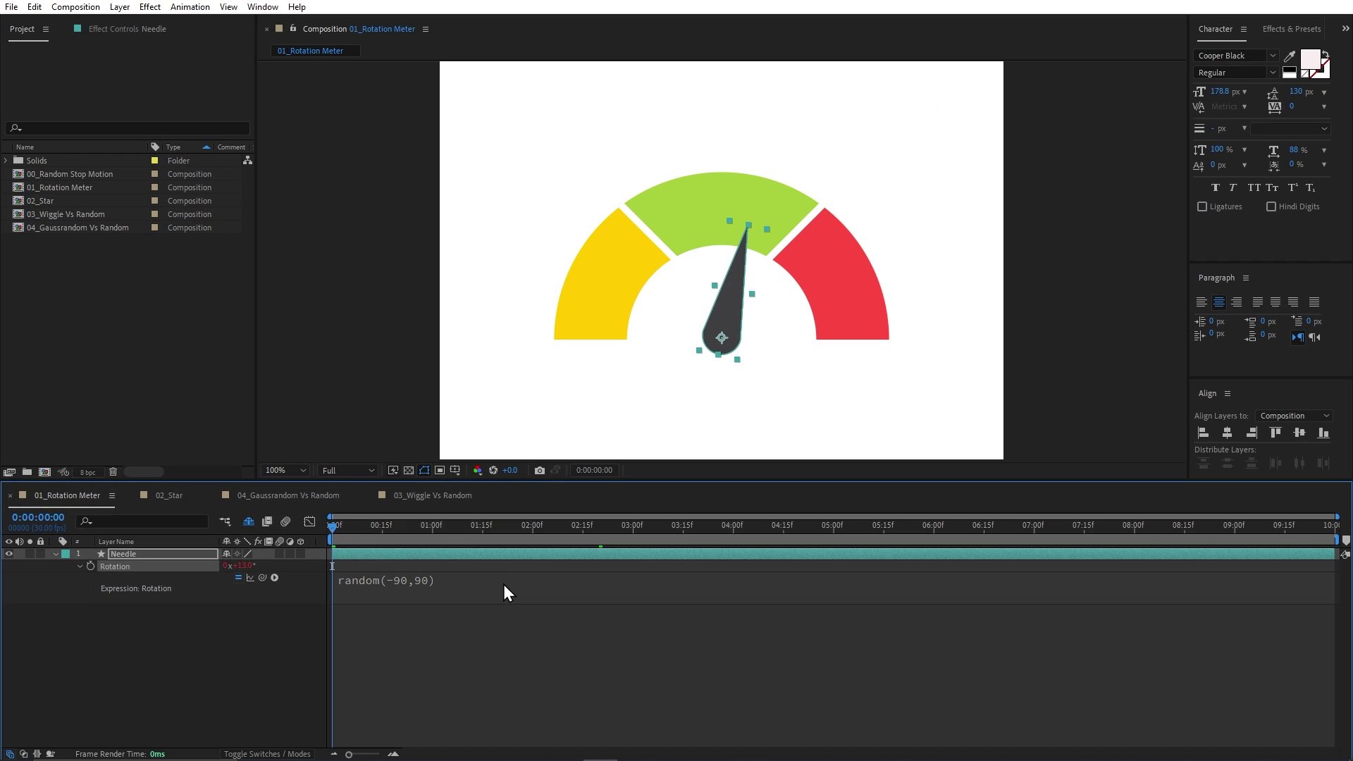
pyautogui.press('space')
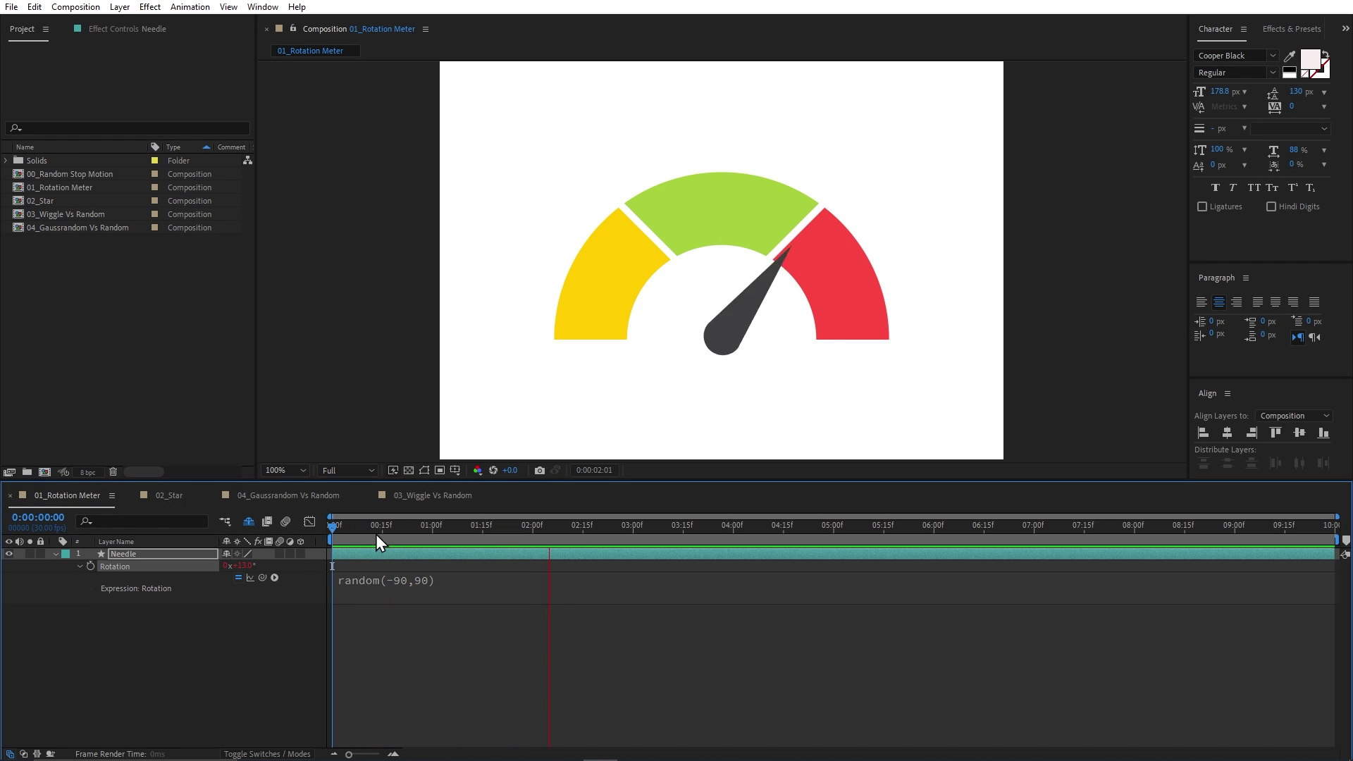
pyautogui.moveTo(370, 530)
pyautogui.mouseDown()
pyautogui.moveTo(339, 535)
pyautogui.moveTo(239, 499)
pyautogui.mouseUp()
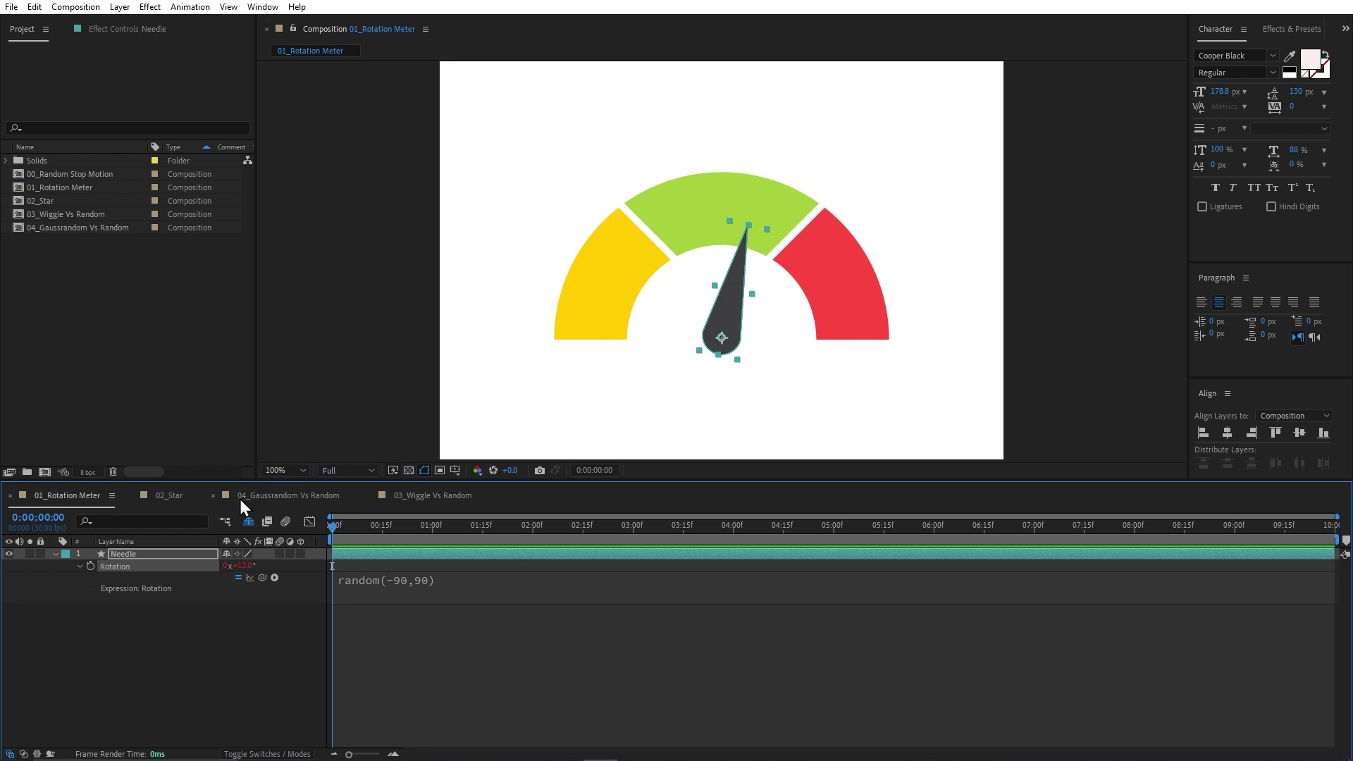
pyautogui.click(176, 497)
# - Give the star's Position the expression random(50,100) and dismiss the Expression Disabled warning
pyautogui.click(740, 247)
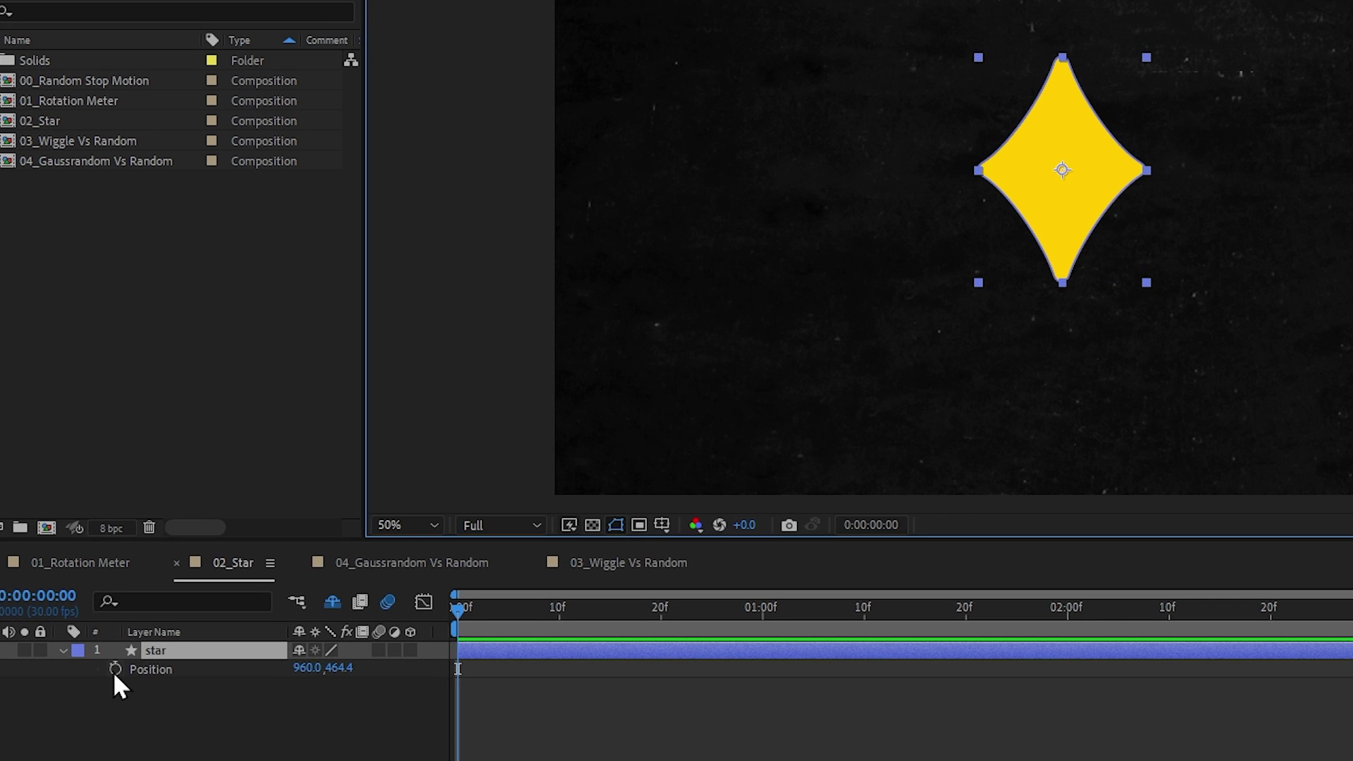
pyautogui.keyDown('alt'); pyautogui.click(90, 566); pyautogui.keyUp('alt')
pyautogui.write('random(5')
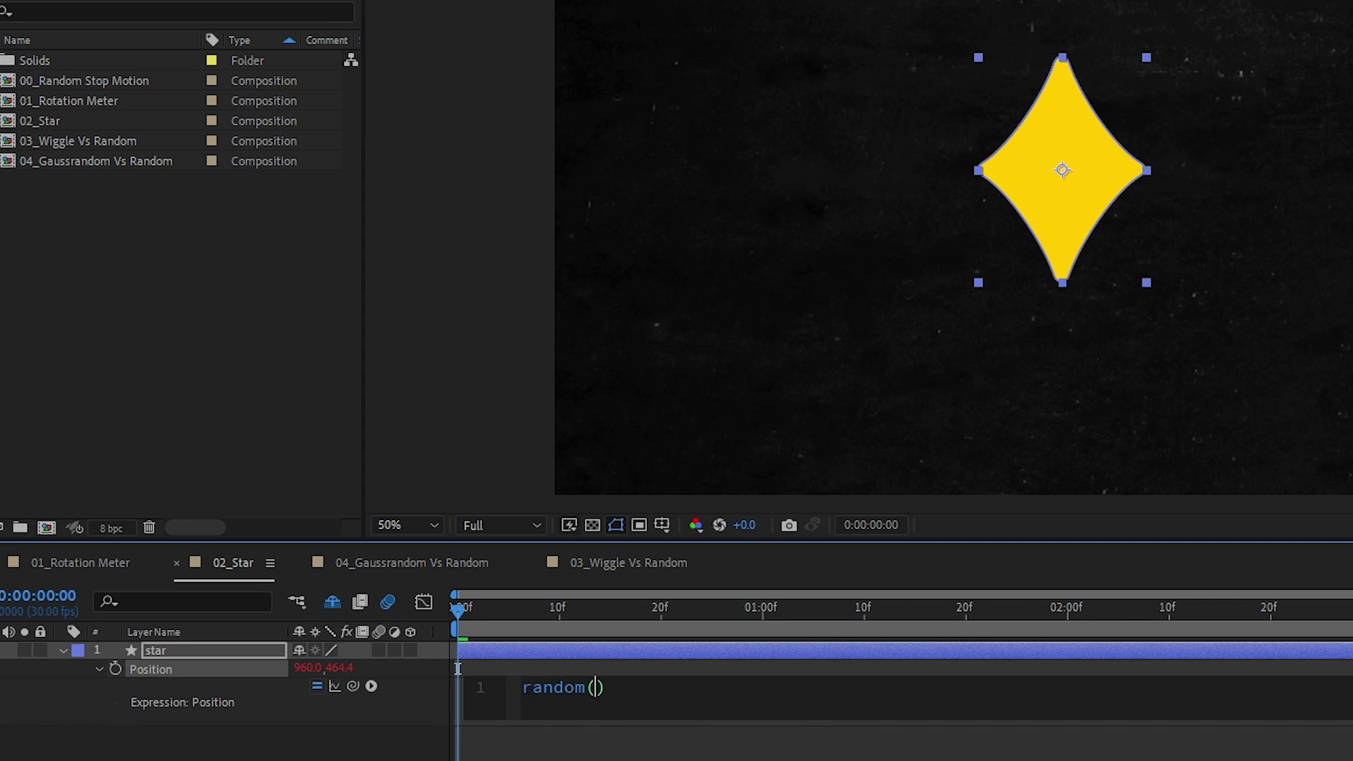
pyautogui.write('0,10')
pyautogui.click(237, 726)
pyautogui.click(300, 688)
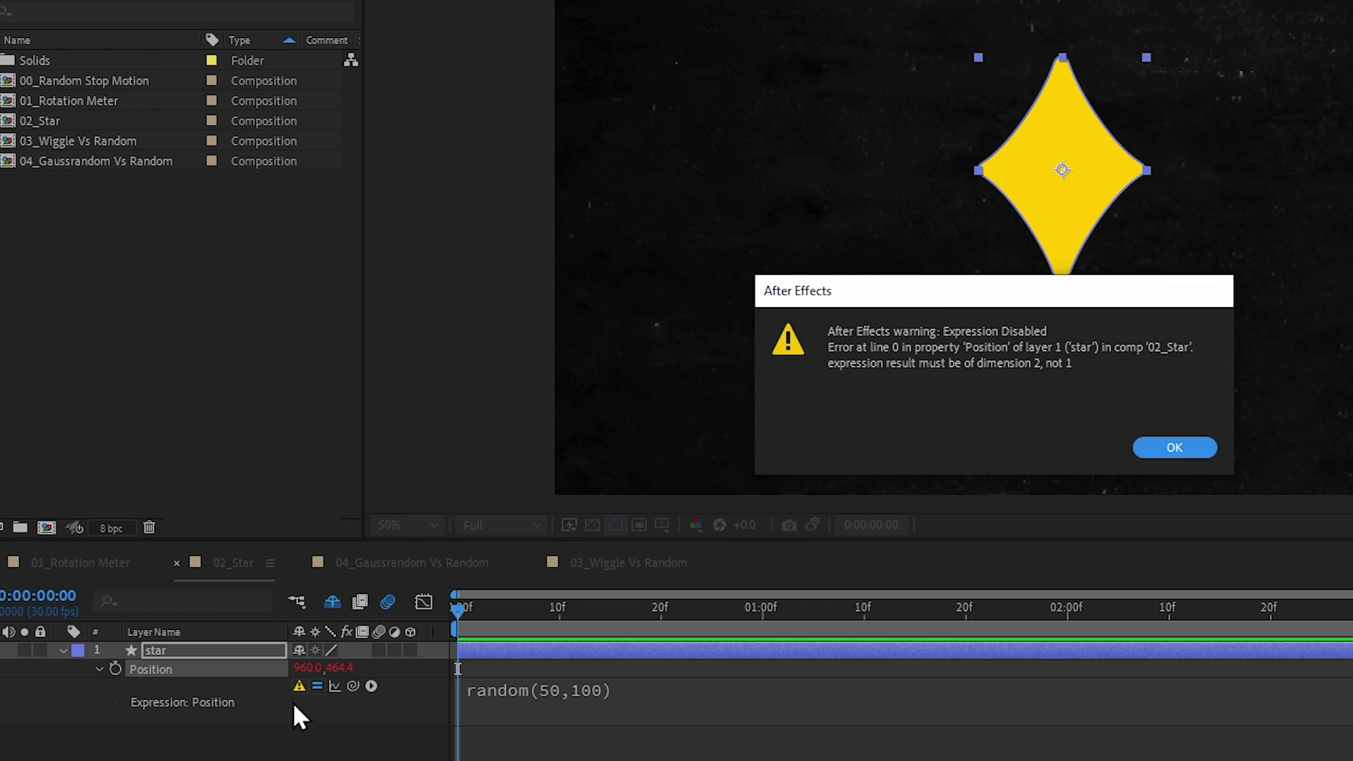
pyautogui.click(1198, 451)
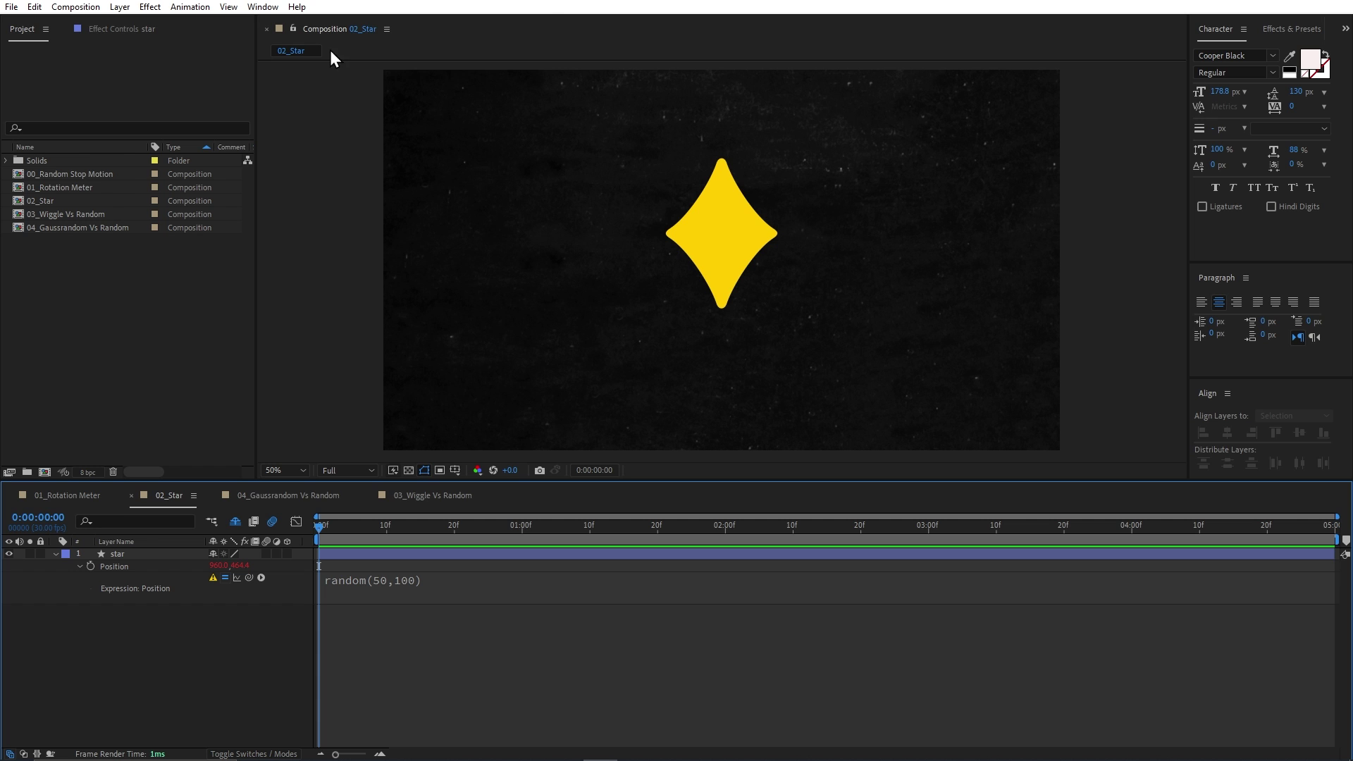
# - Open the Info panel from the Window menu and dock it above the Align panel
pyautogui.click(263, 7)
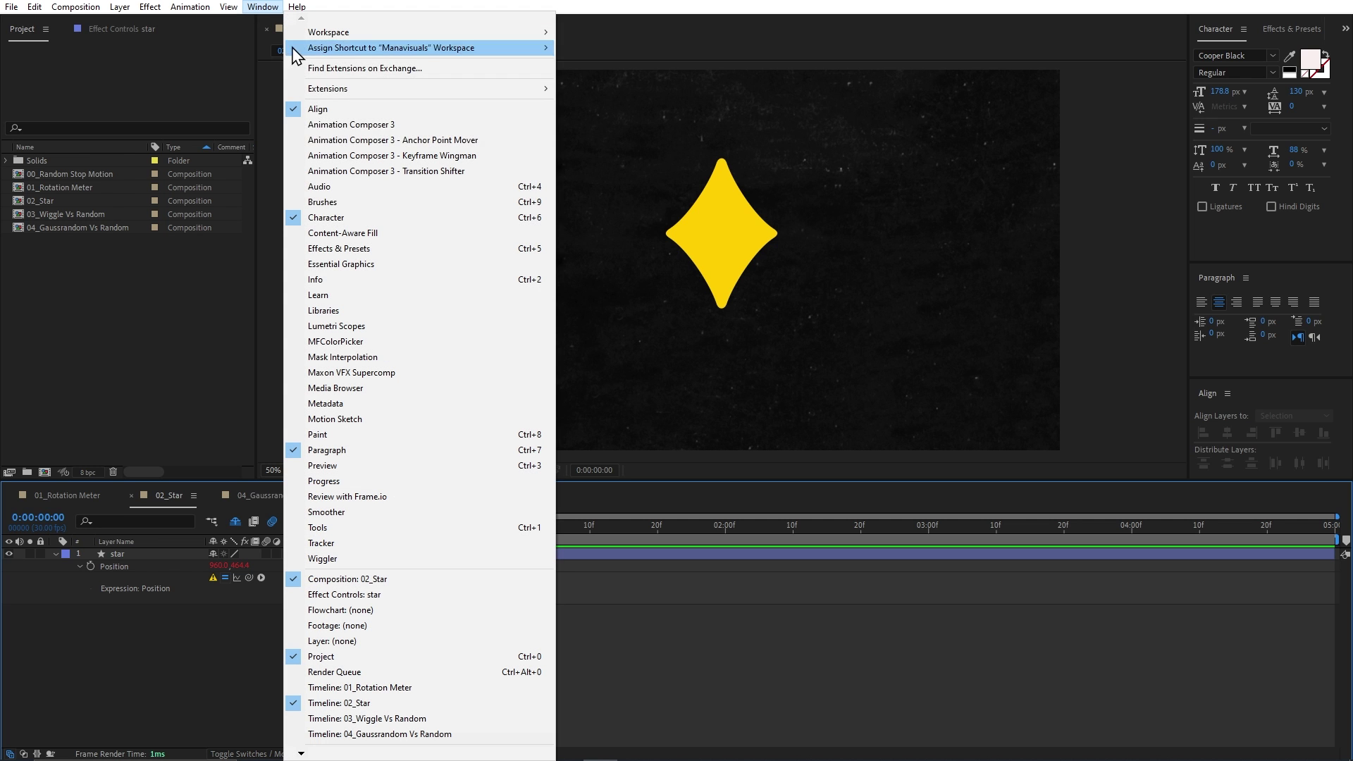
pyautogui.click(414, 280)
pyautogui.moveTo(1201, 33); pyautogui.dragTo(1214, 246)
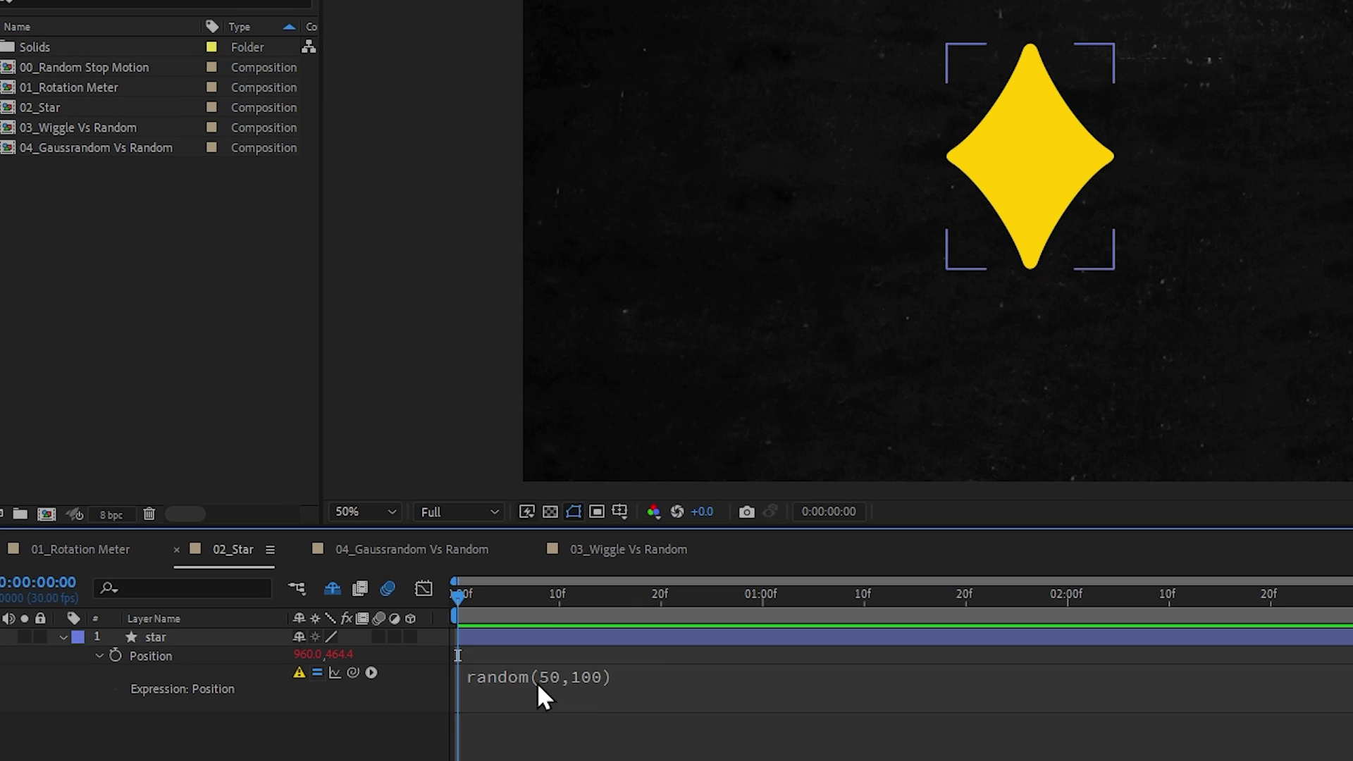
# - Rewrite the star's Position expression as random([0,0],[1920,1080]) and preview at 25% zoom
pyautogui.click(391, 593)
pyautogui.write('ra')
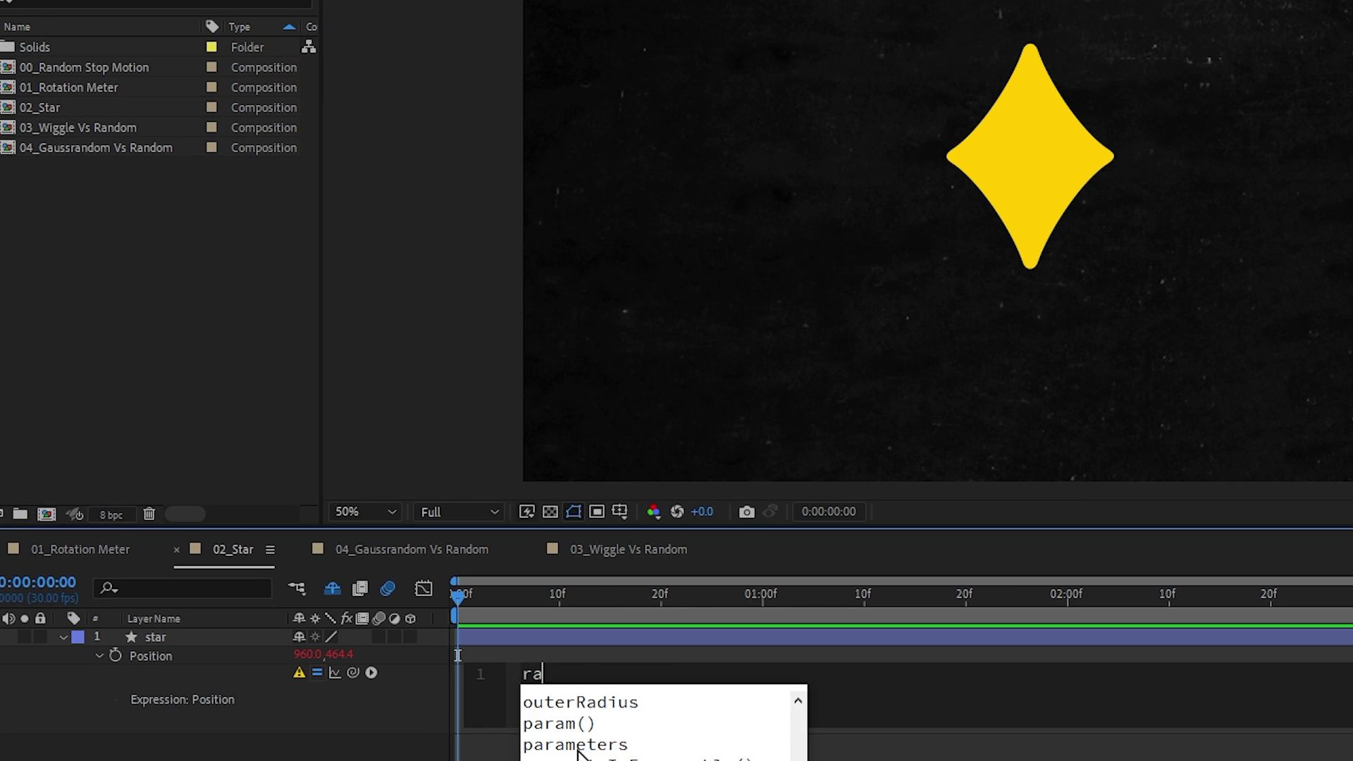
pyautogui.write('ndom([0,0],[1920,1080')
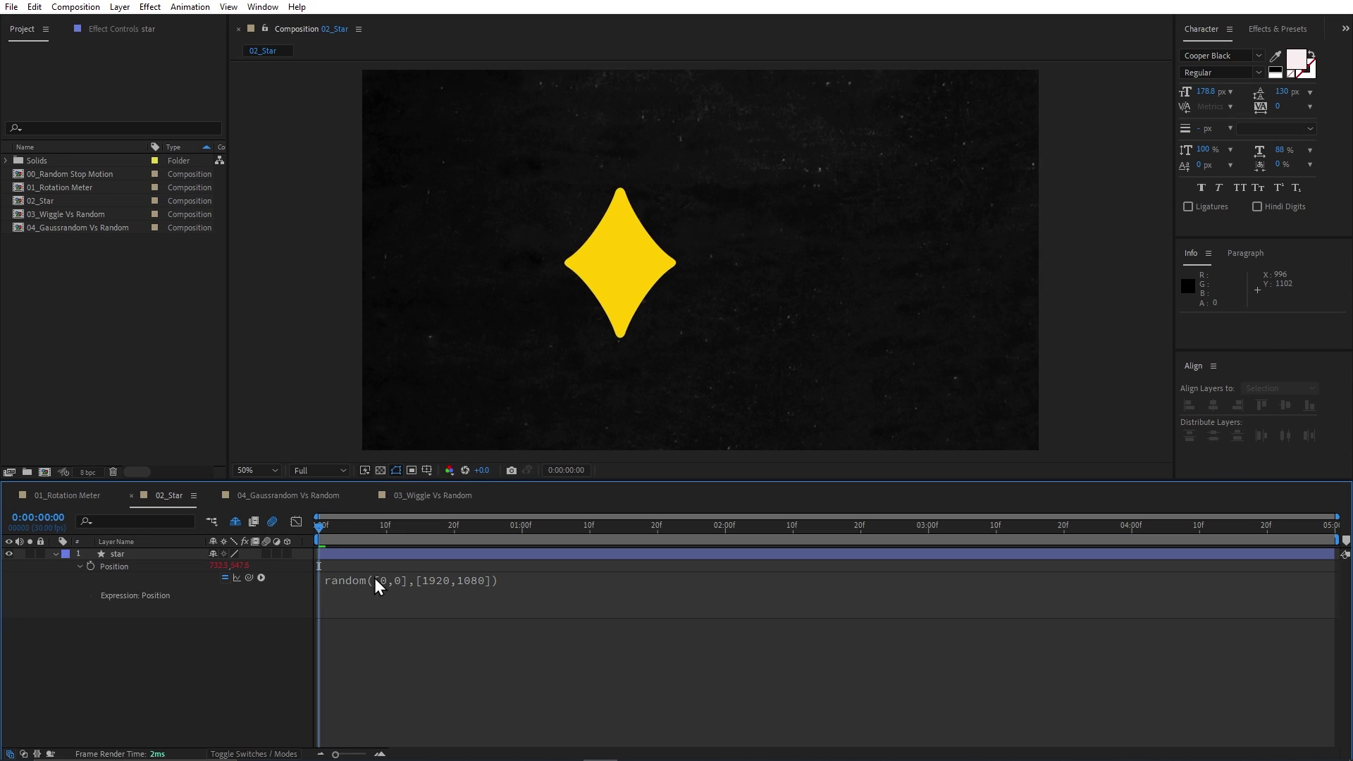
pyautogui.moveTo(384, 530); pyautogui.dragTo(513, 548)
pyautogui.press(',')
pyautogui.press('space')
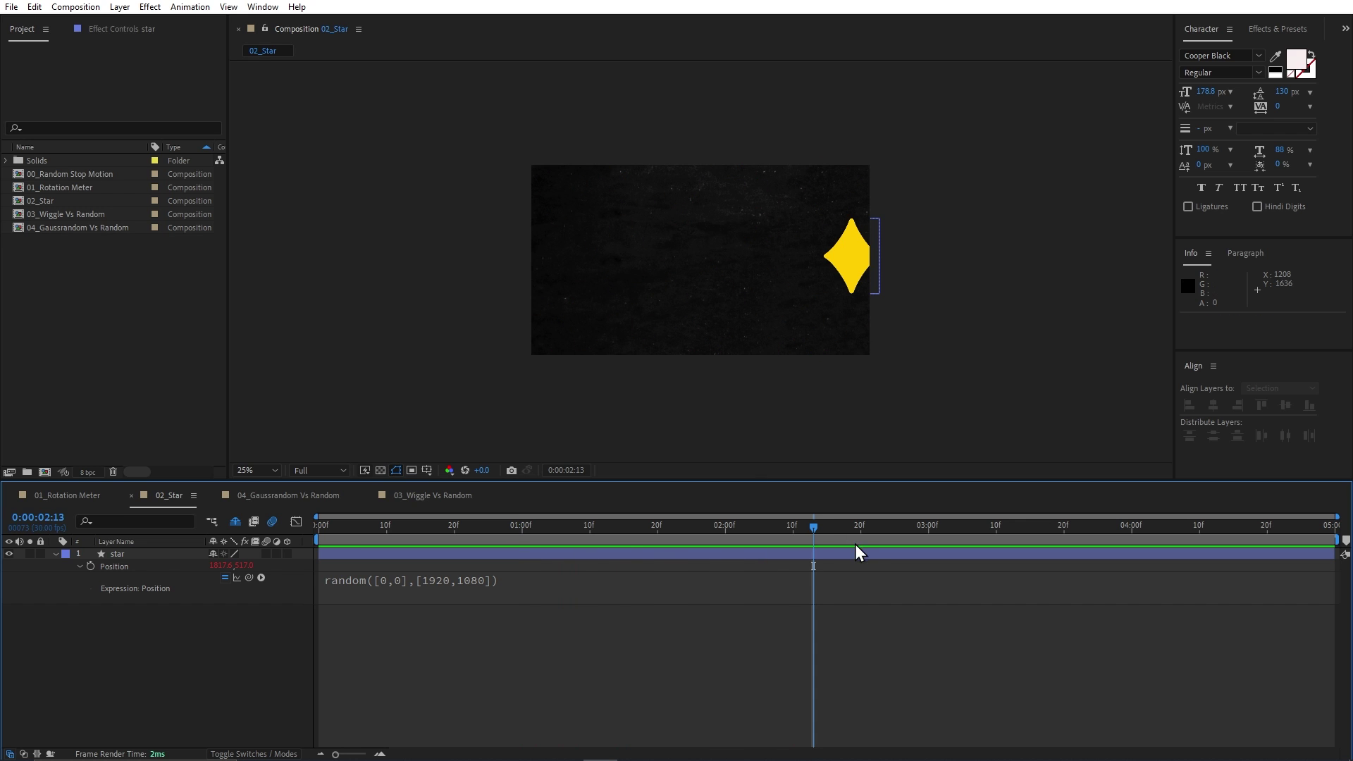
pyautogui.moveTo(811, 527); pyautogui.dragTo(319, 534)
pyautogui.click(374, 579)
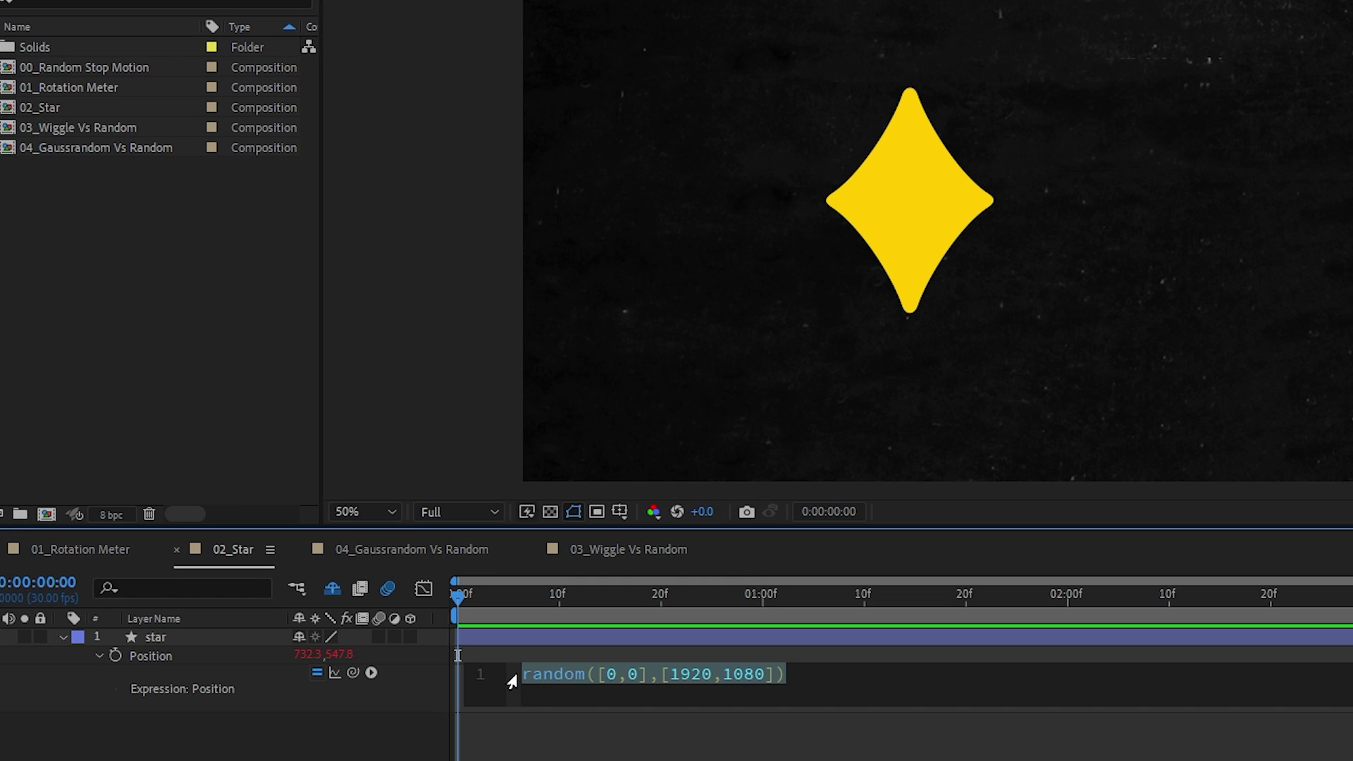
# - Insert posterizeTime(4) as the first line of the Position expression and preview the slower jumps
pyautogui.click(511, 701)
pyautogui.press('Return')
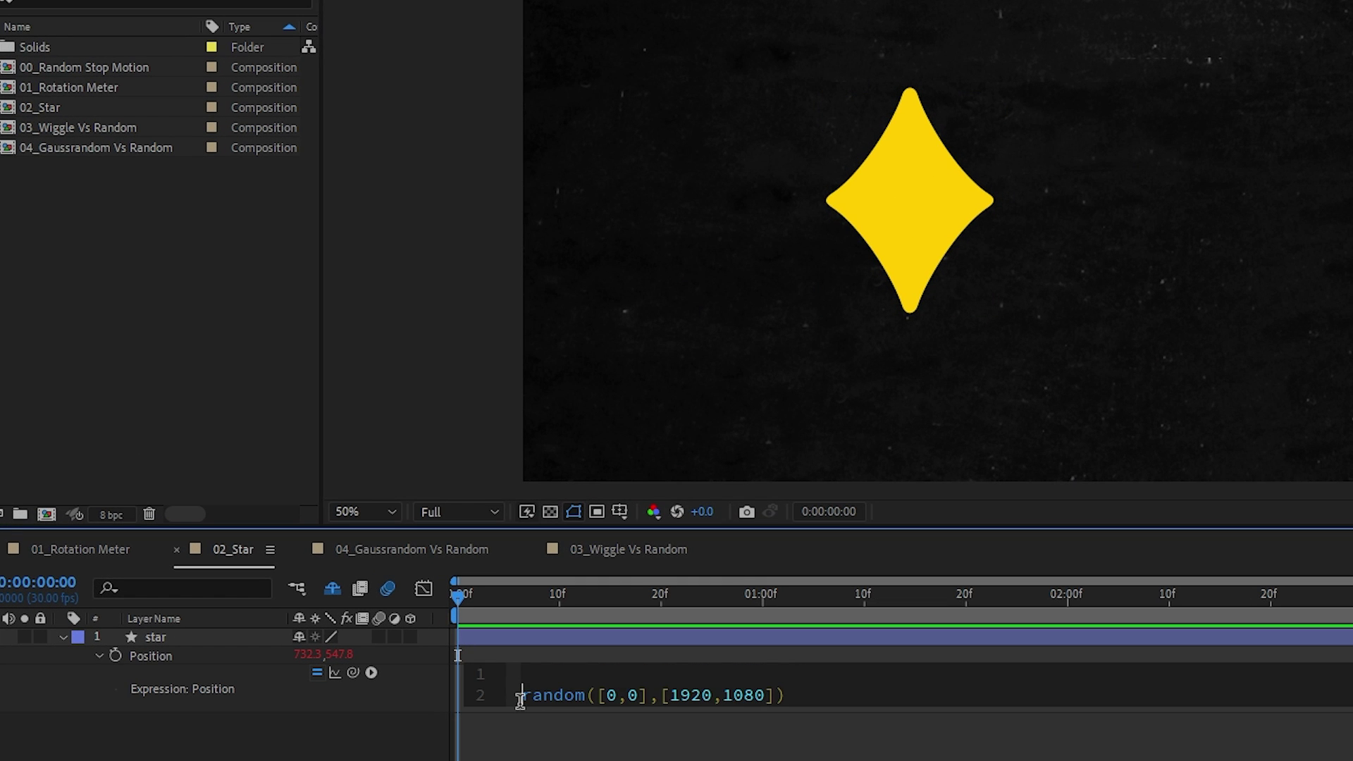
pyautogui.write('posterizeTime(4')
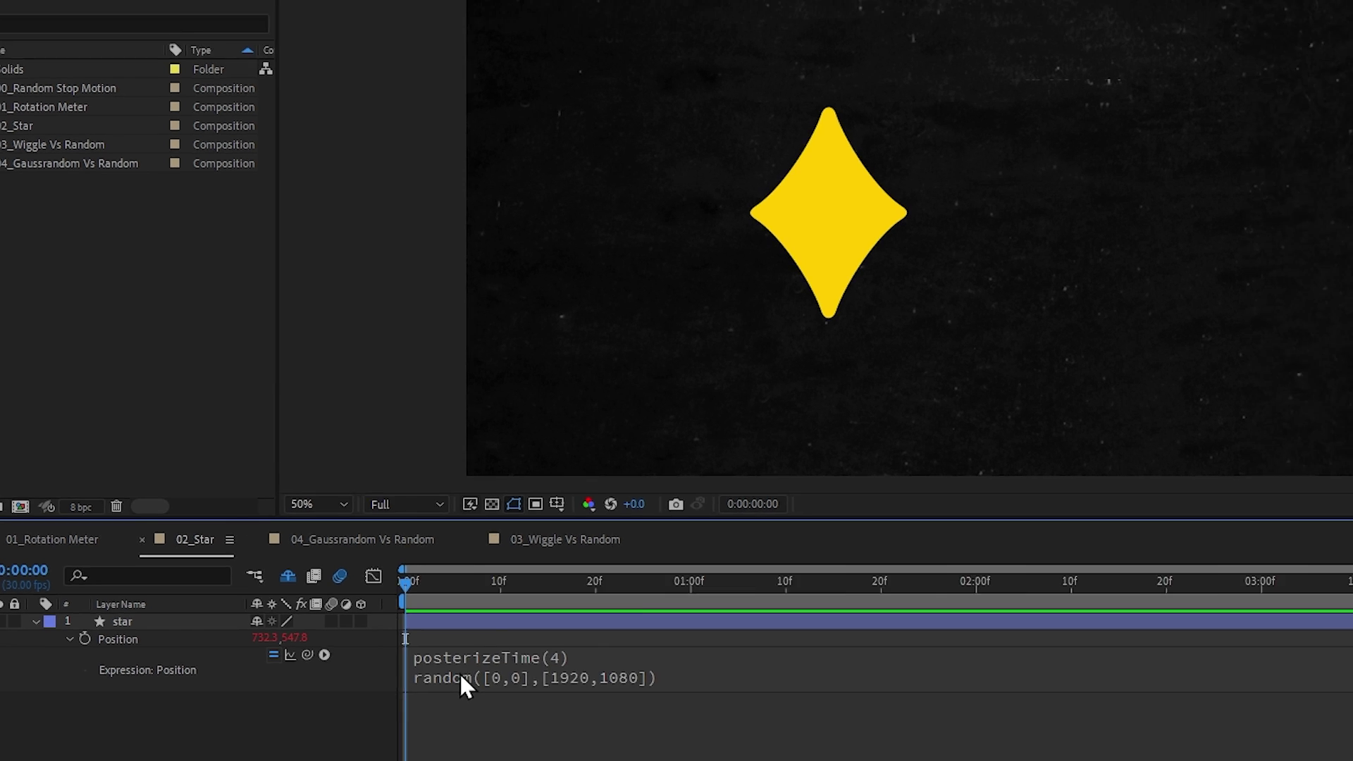
pyautogui.click(325, 618)
pyautogui.press('space')
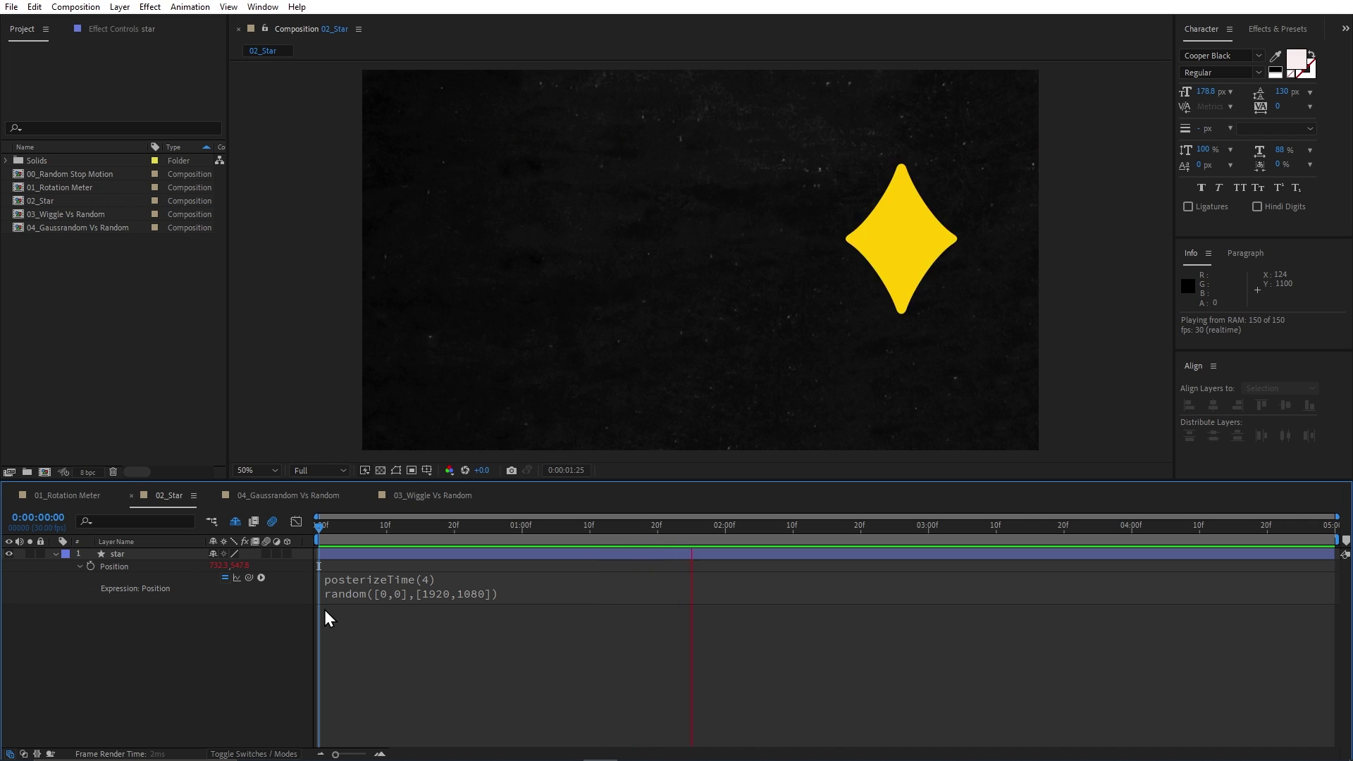
pyautogui.press('space')
# - Copy the random() line from Position into a new expression on the star's Scale
pyautogui.tripleClick(408, 594)
pyautogui.hotkey('ctrl', 'c')
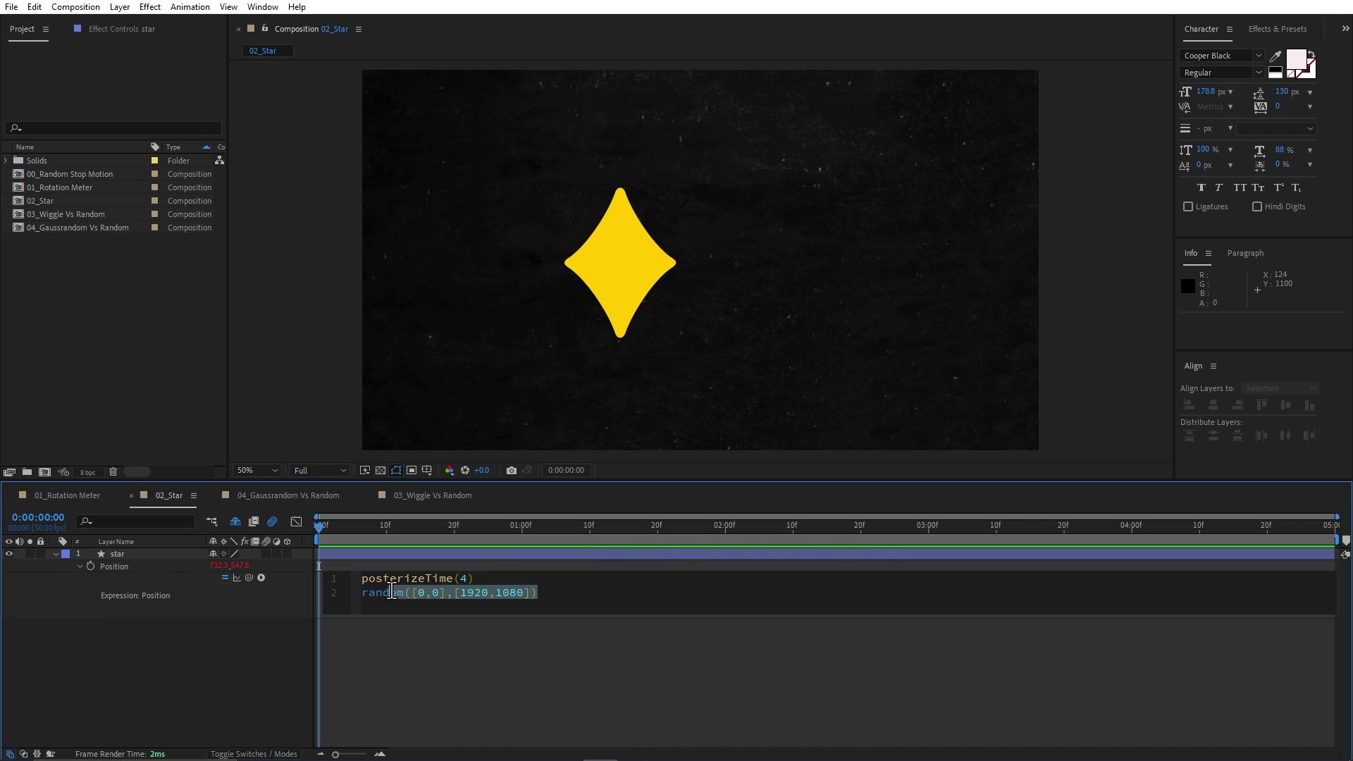
pyautogui.click(220, 652)
pyautogui.press('s')
pyautogui.keyDown('alt'); pyautogui.click(91, 566); pyautogui.keyUp('alt')
pyautogui.hotkey('ctrl', 'v')
# - Edit the Scale expression to random([50,50],[100,100]) and preview the random sizing
pyautogui.moveTo(417, 578); pyautogui.dragTo(440, 579)
pyautogui.write('50,50')
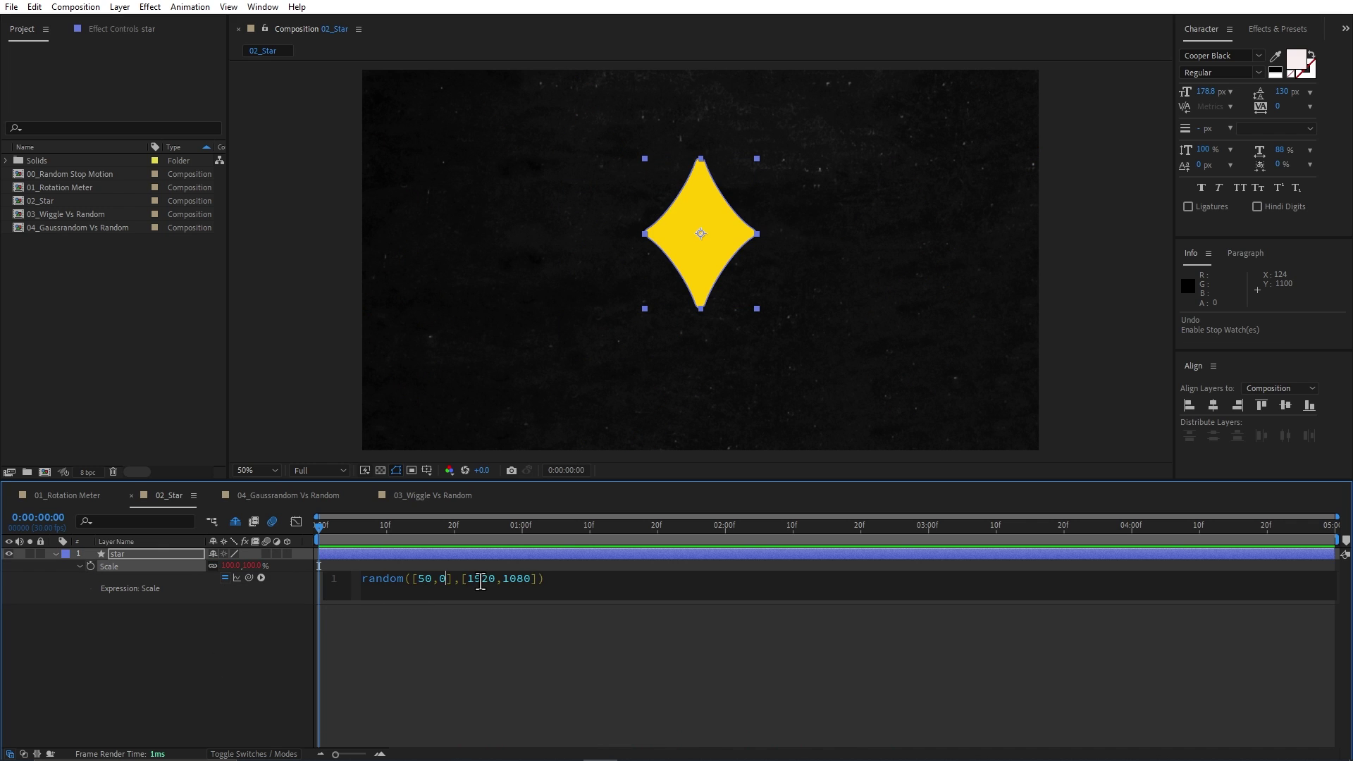
pyautogui.doubleClick(476, 578)
pyautogui.write('100,10')
pyautogui.press('KP_Enter')
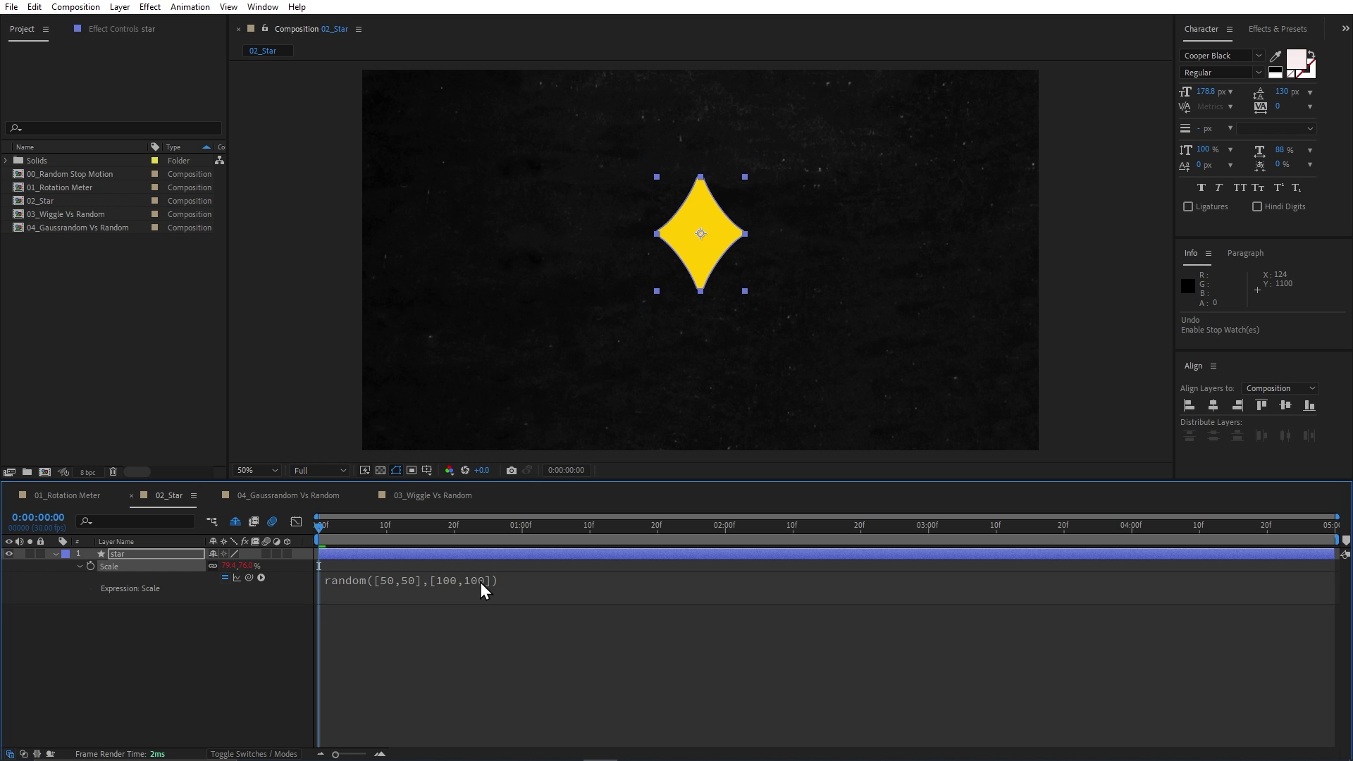
pyautogui.press('space')
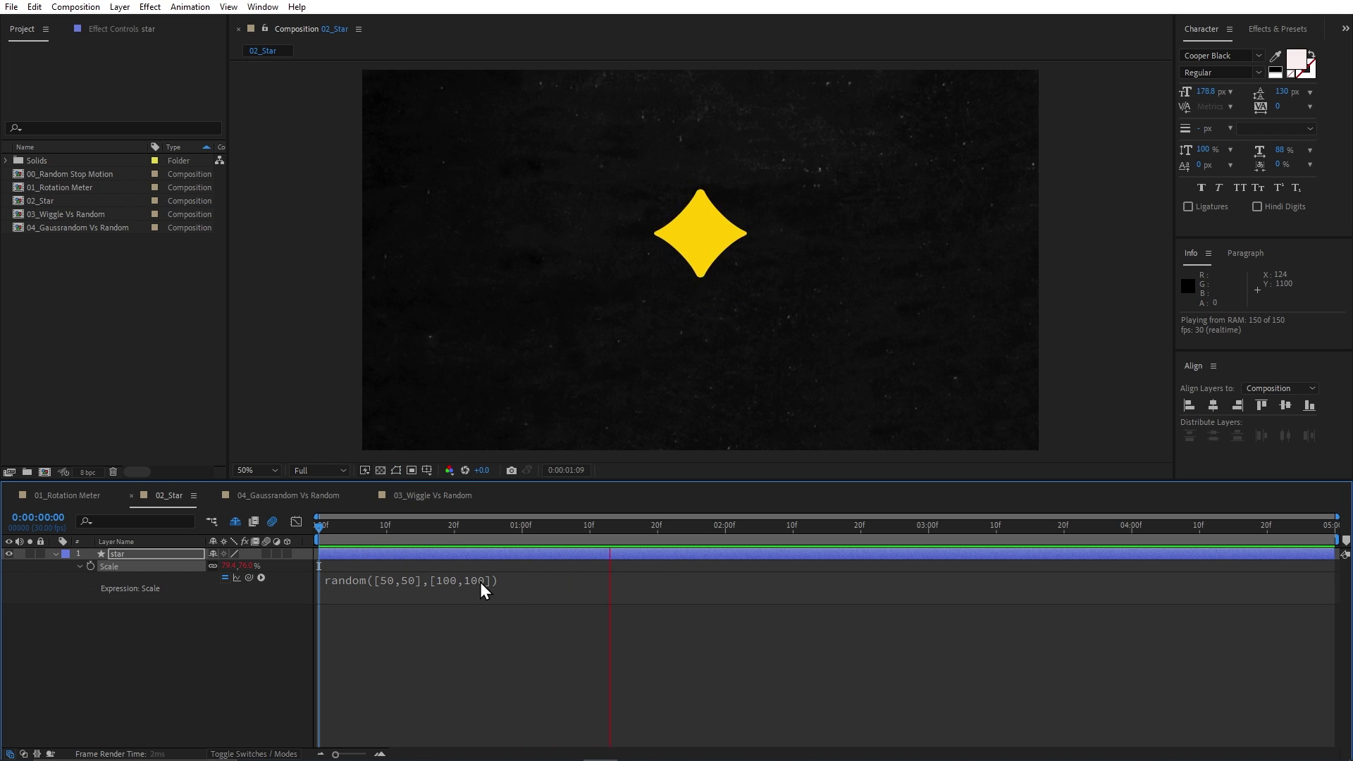
pyautogui.press('space')
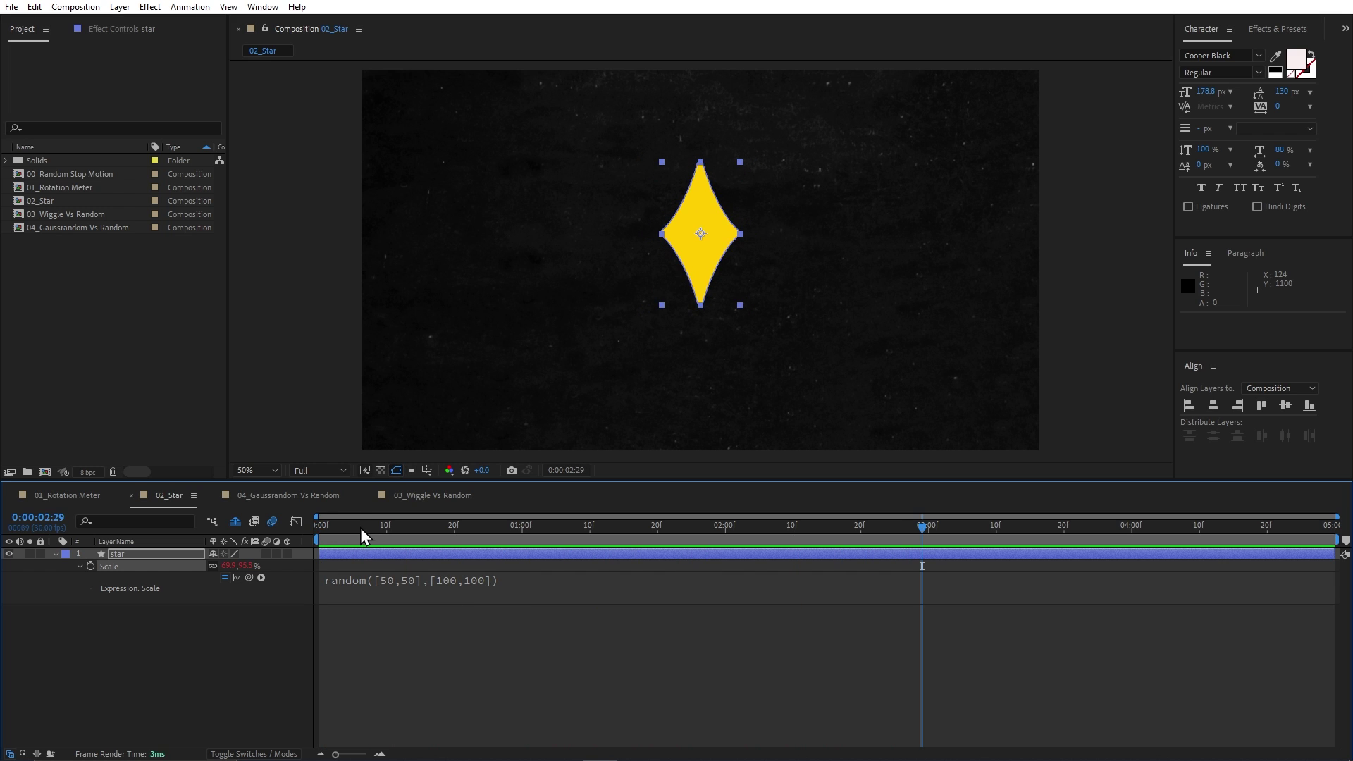
pyautogui.click(337, 593)
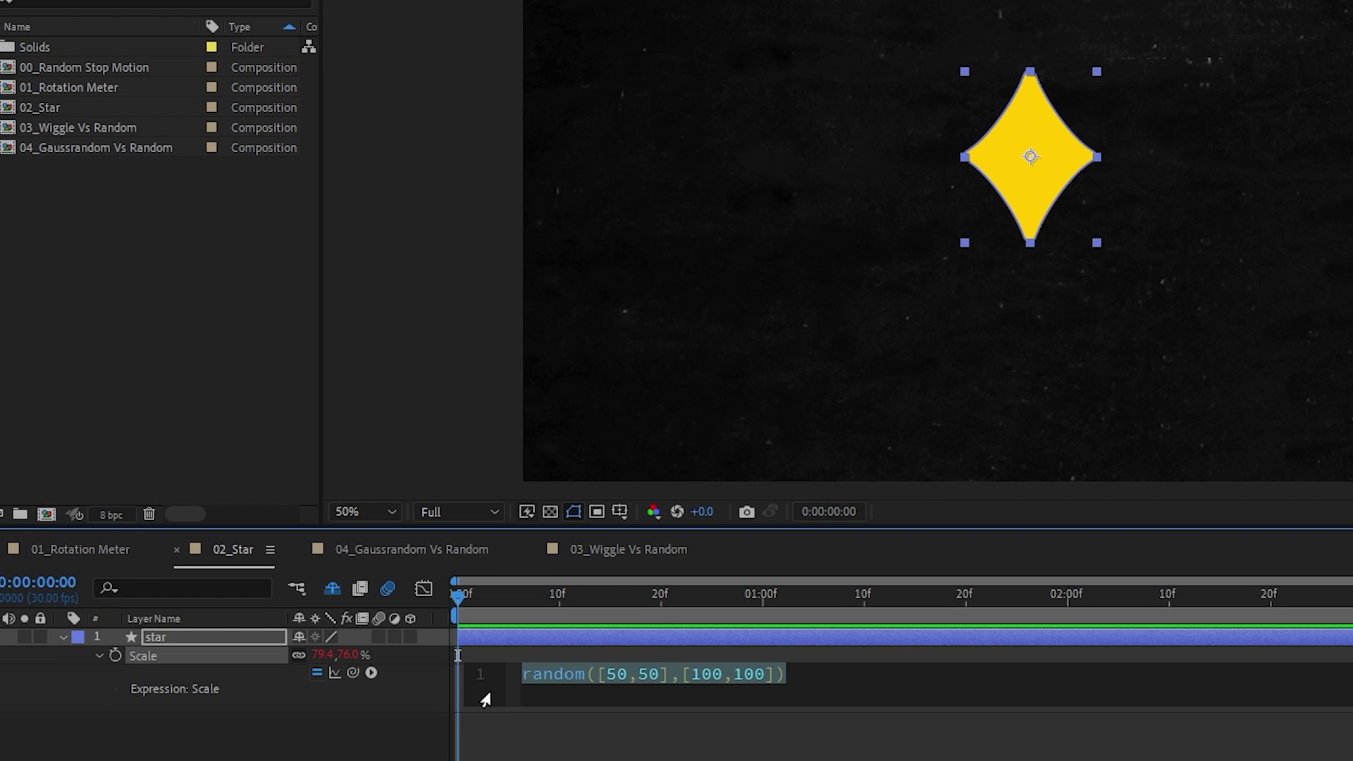
# - Rewrite the Scale expression as s = random(50,100); [s,s] and check frame 2
pyautogui.write('s = ')
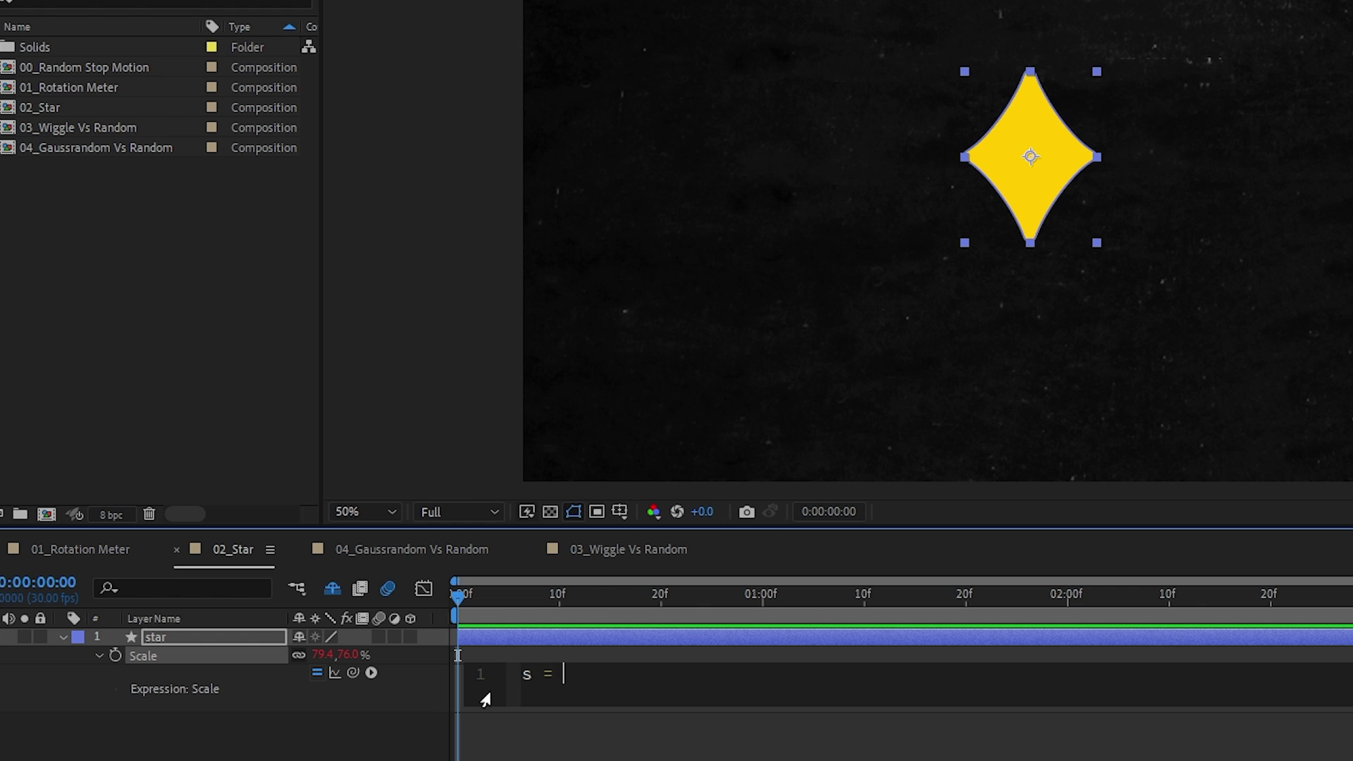
pyautogui.write('random(50,100);')
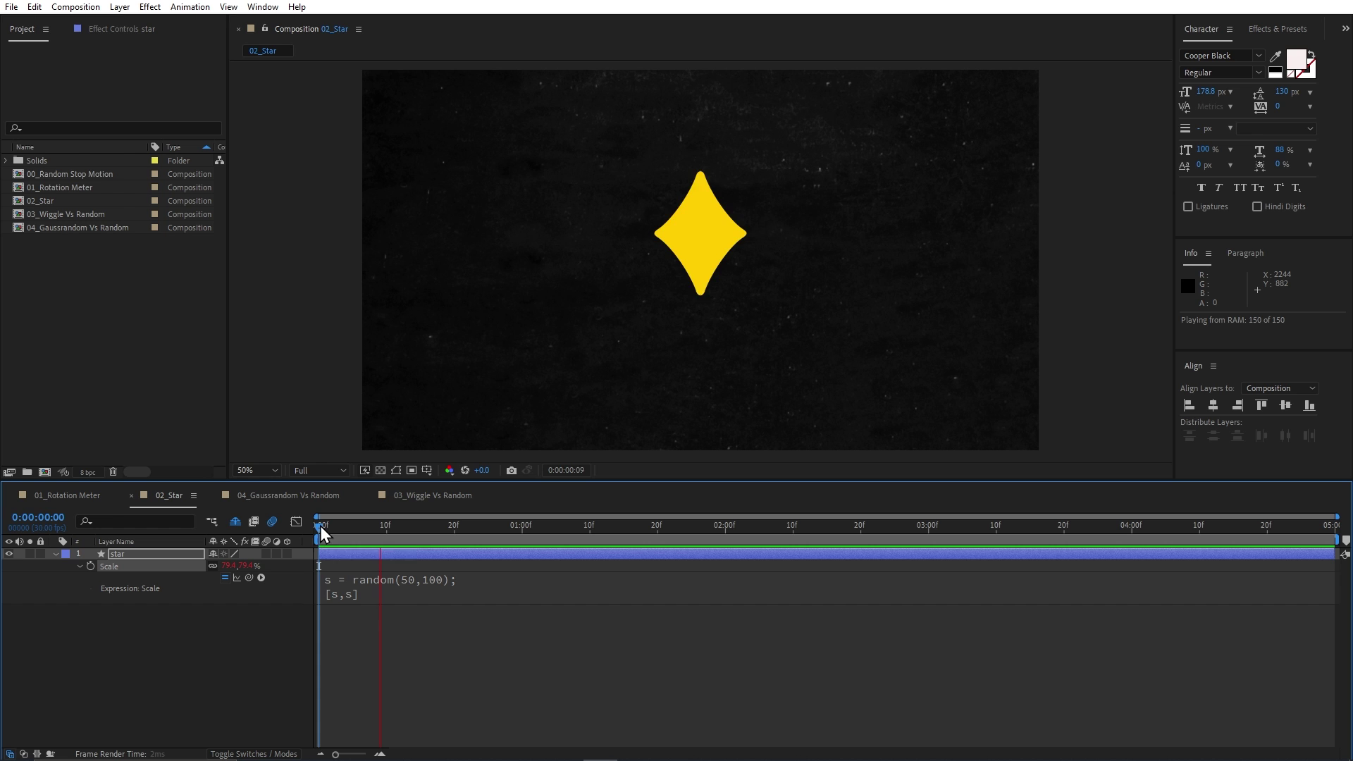
pyautogui.moveTo(323, 527); pyautogui.dragTo(315, 535)
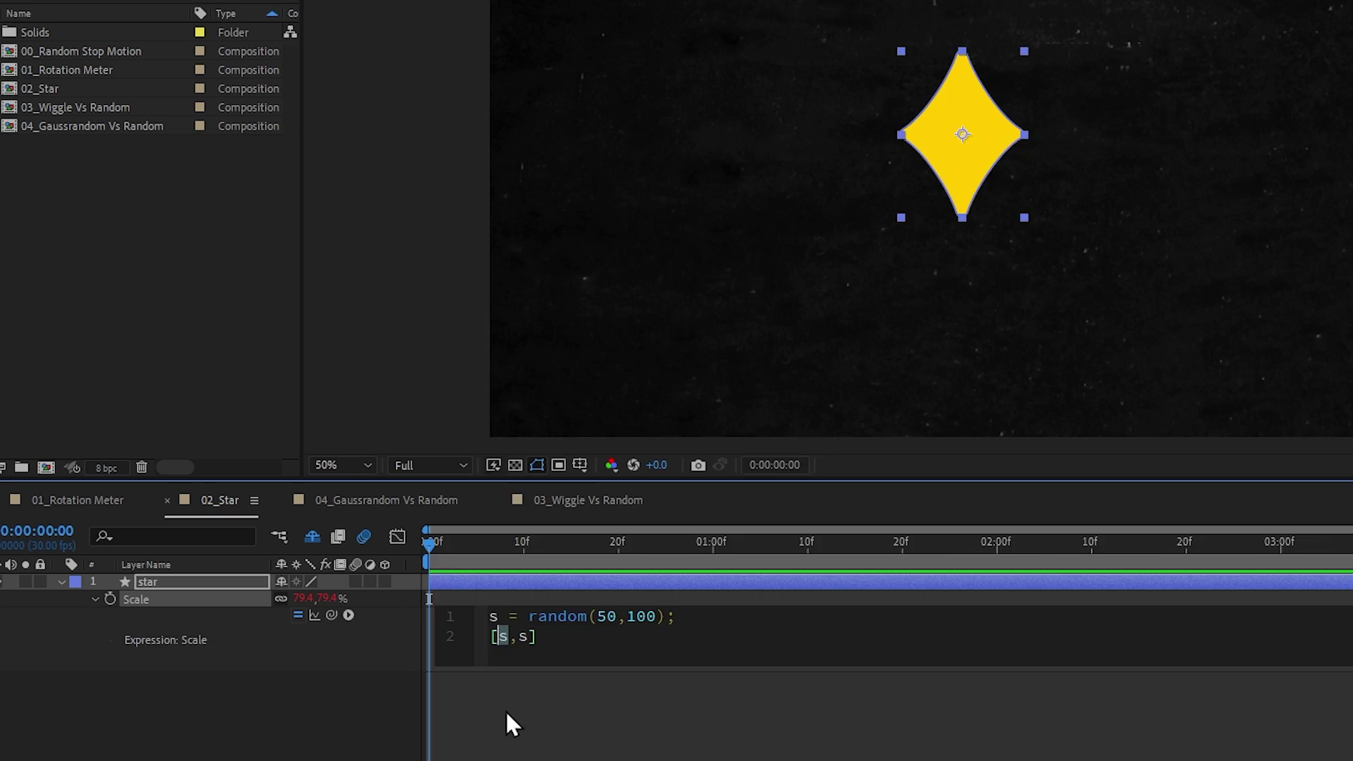
# - Change the Scale array to [value[0],s] so only height varies randomly
pyautogui.write('value')
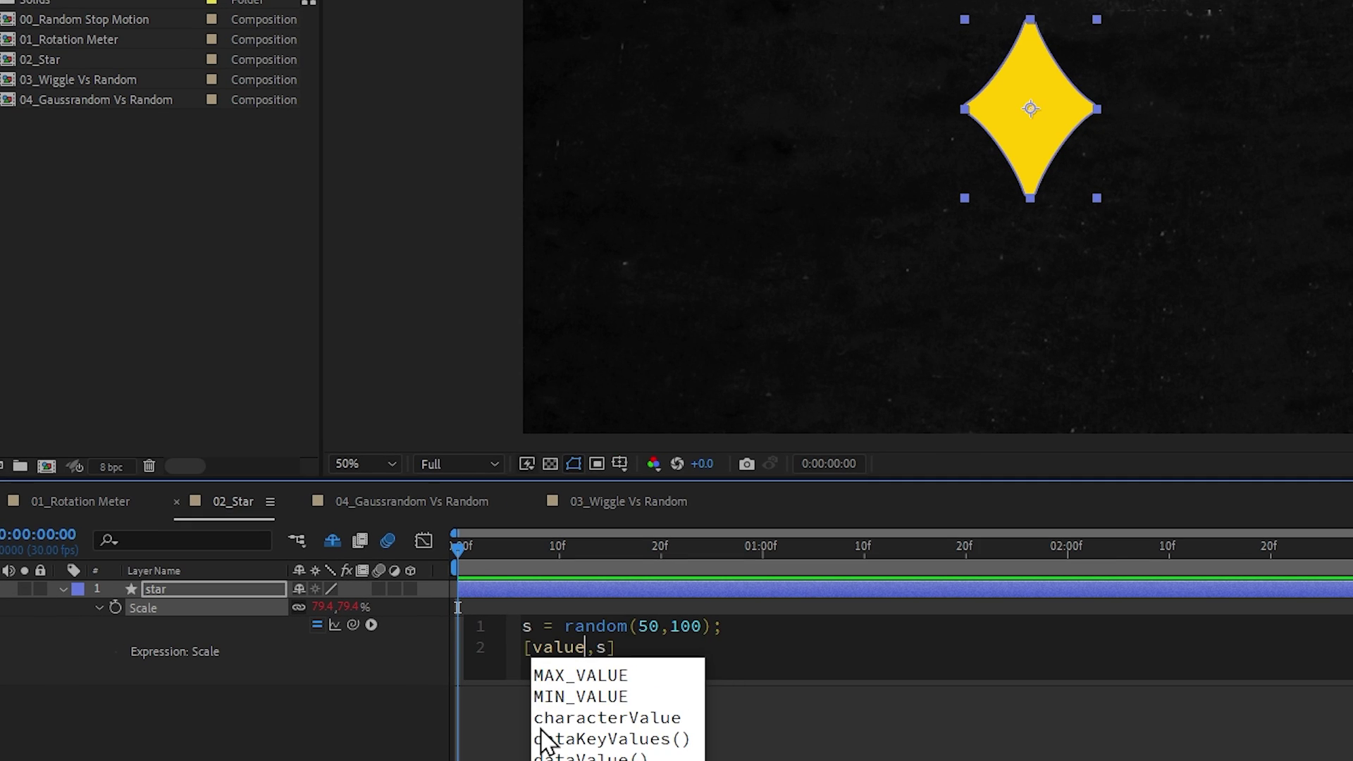
pyautogui.press('Escape')
pyautogui.write('[0')
pyautogui.click(473, 572)
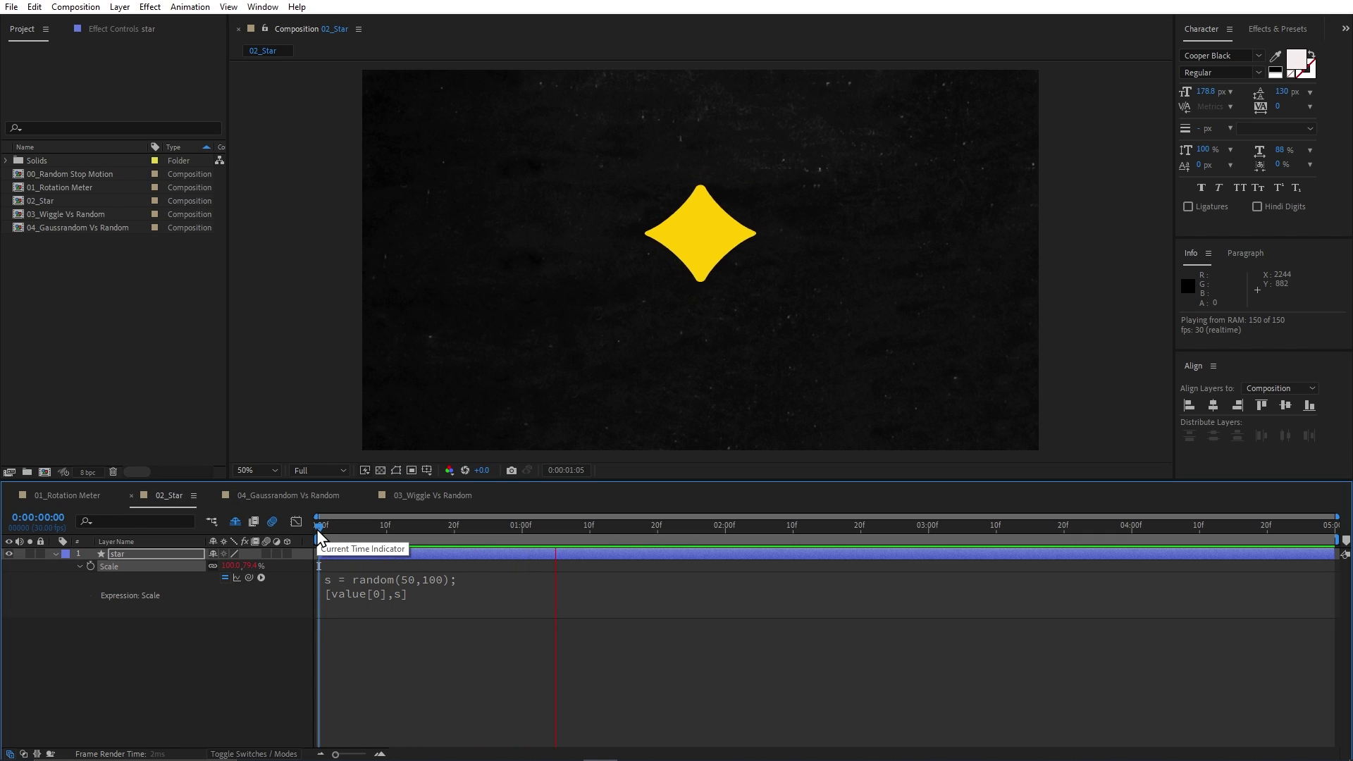
# - Swap the Scale array to [s,value[0]] and preview the one-direction stretch
pyautogui.click(422, 594)
pyautogui.click(418, 593)
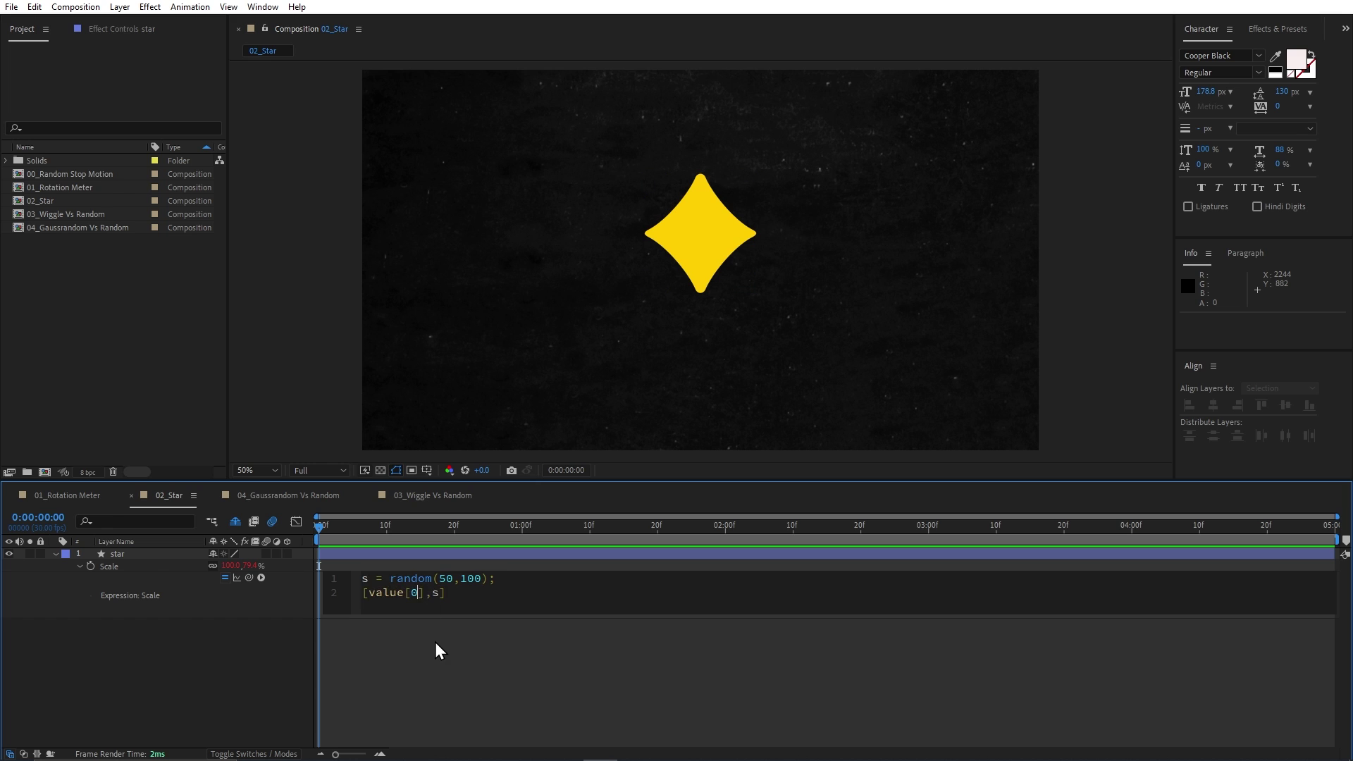
pyautogui.write('[svalue[0]')
pyautogui.click(439, 650)
pyautogui.press('space')
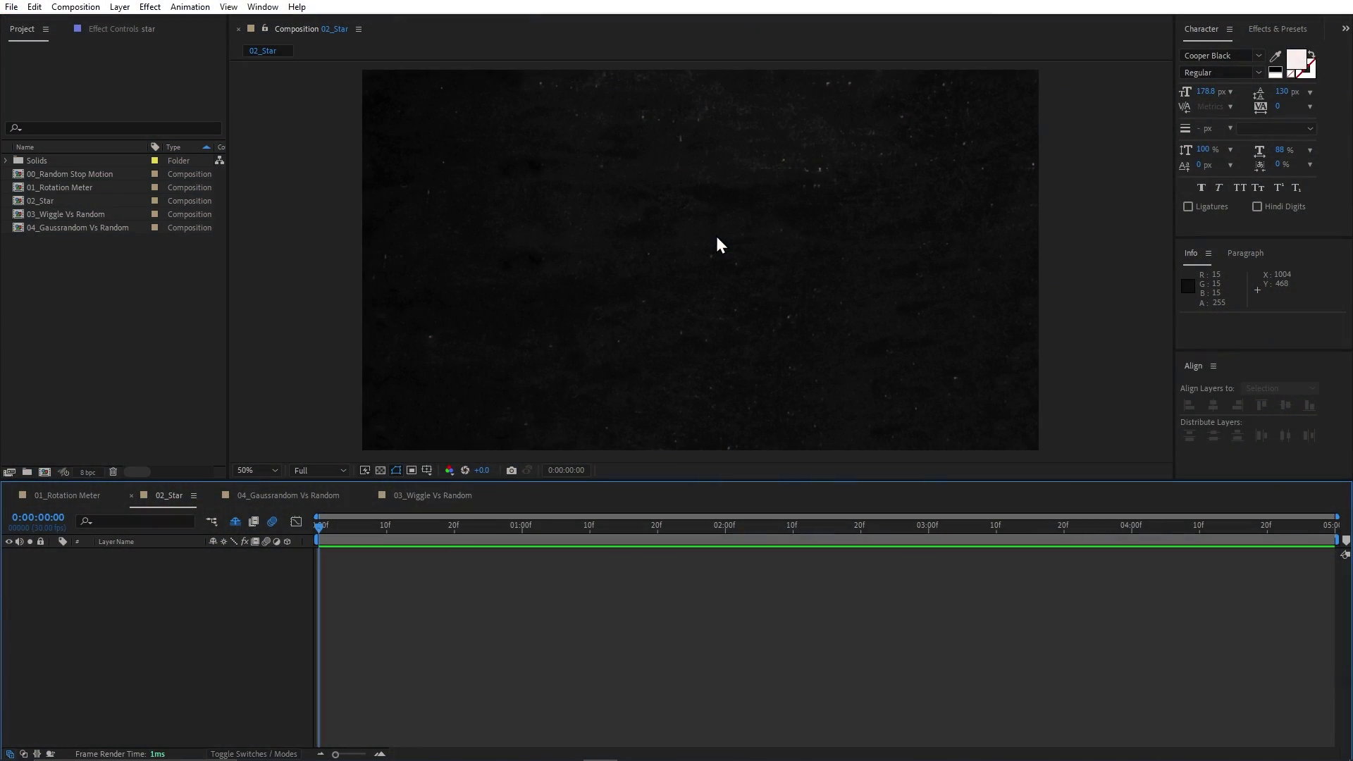
# - Create a new text layer in the comp and rename it Random Numbers
pyautogui.hotkey('ctrl', 't')
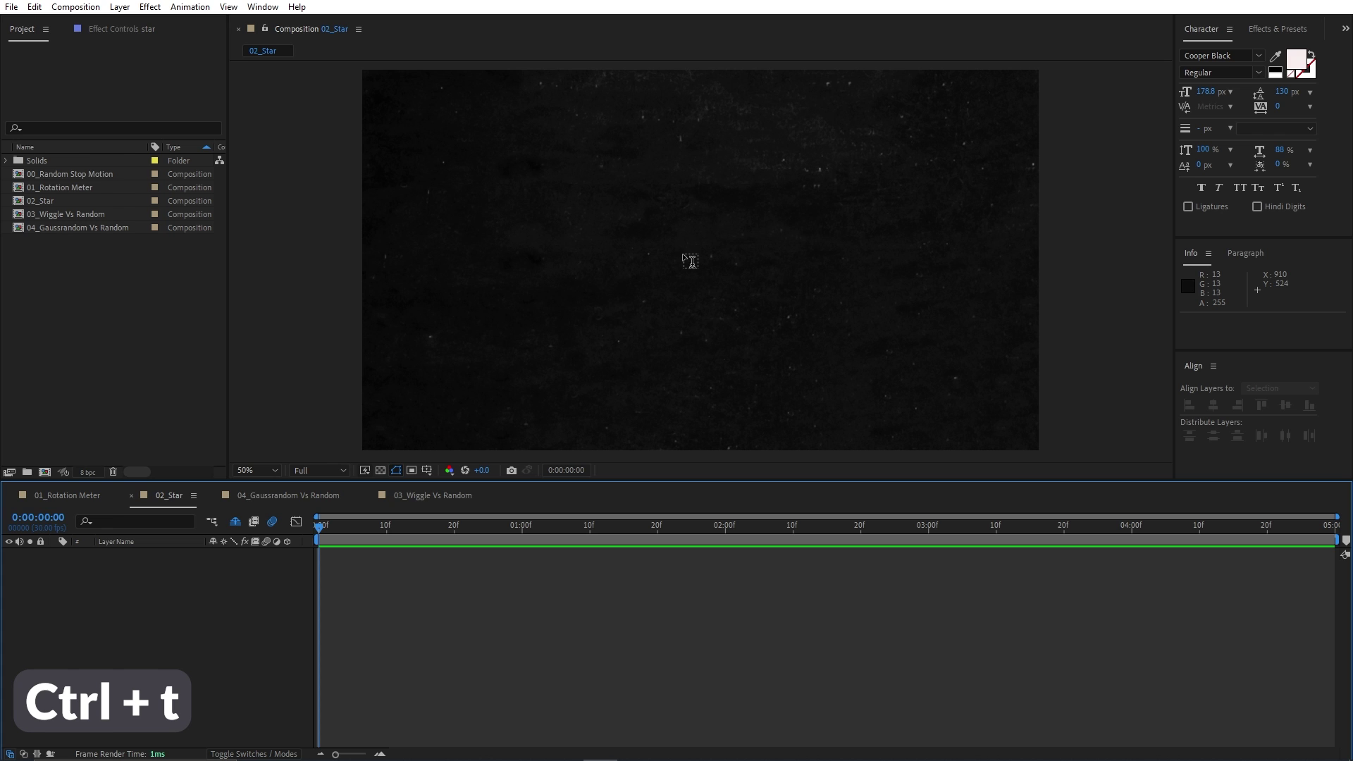
pyautogui.click(689, 247)
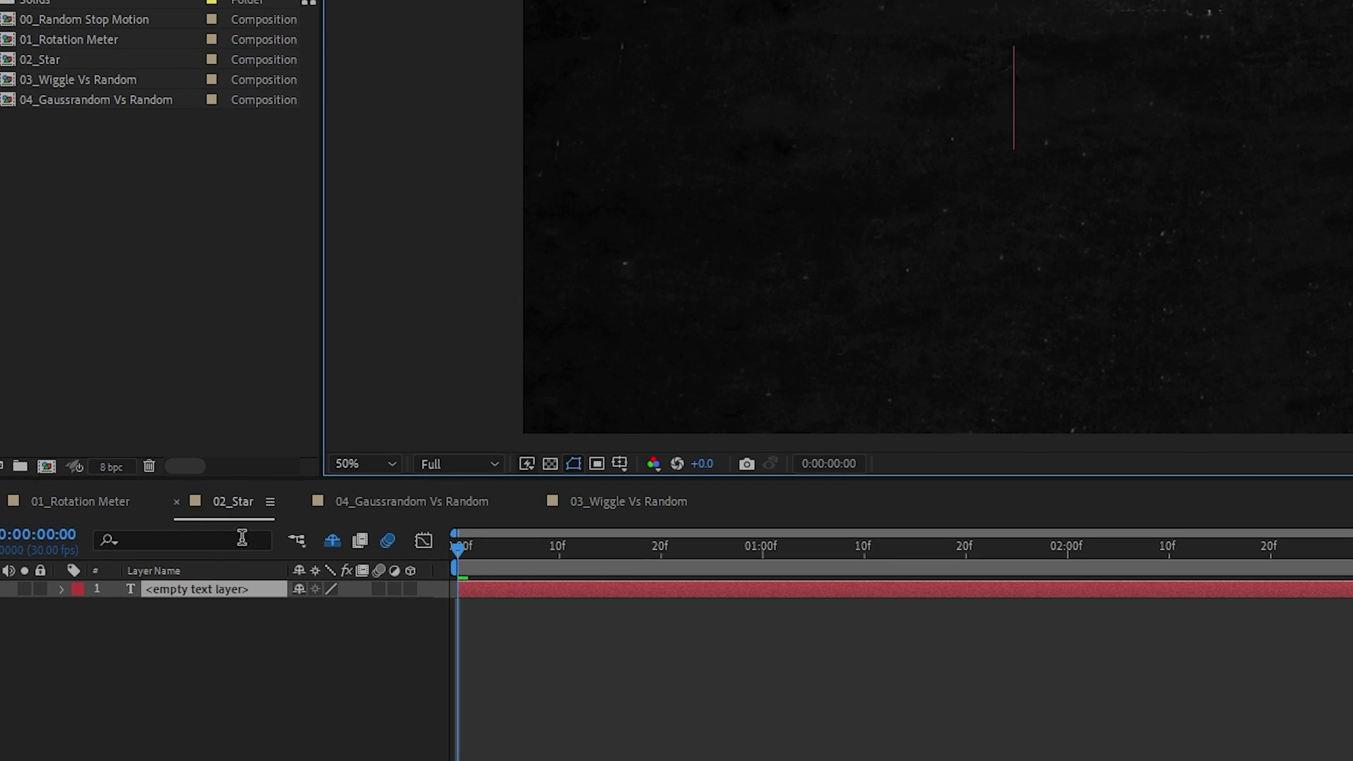
pyautogui.click(154, 552)
pyautogui.press('Return')
pyautogui.write('Random Numbers')
pyautogui.press('Return')
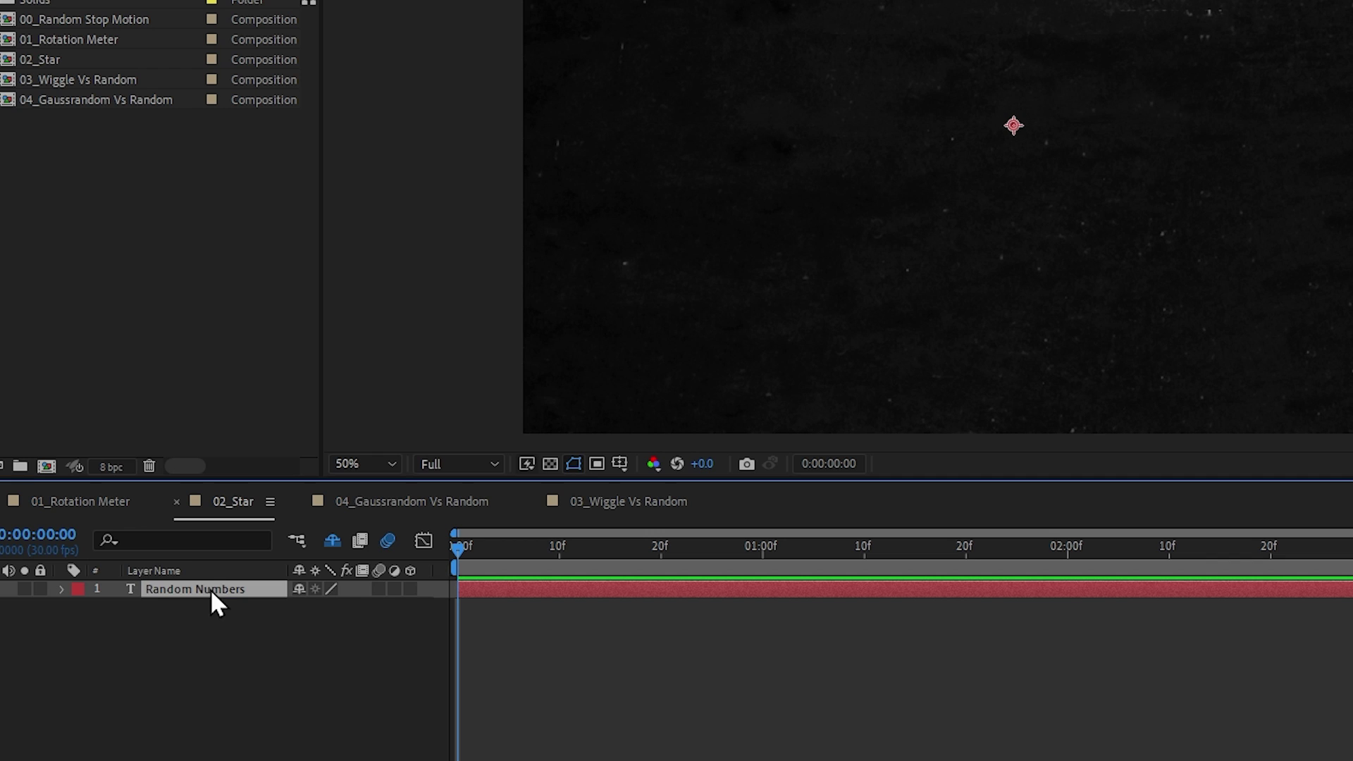
# - Give the Random Numbers layer's Source Text the expression random(1000,9999)
pyautogui.click(63, 589)
pyautogui.keyDown('alt'); pyautogui.click(115, 626); pyautogui.keyUp('alt')
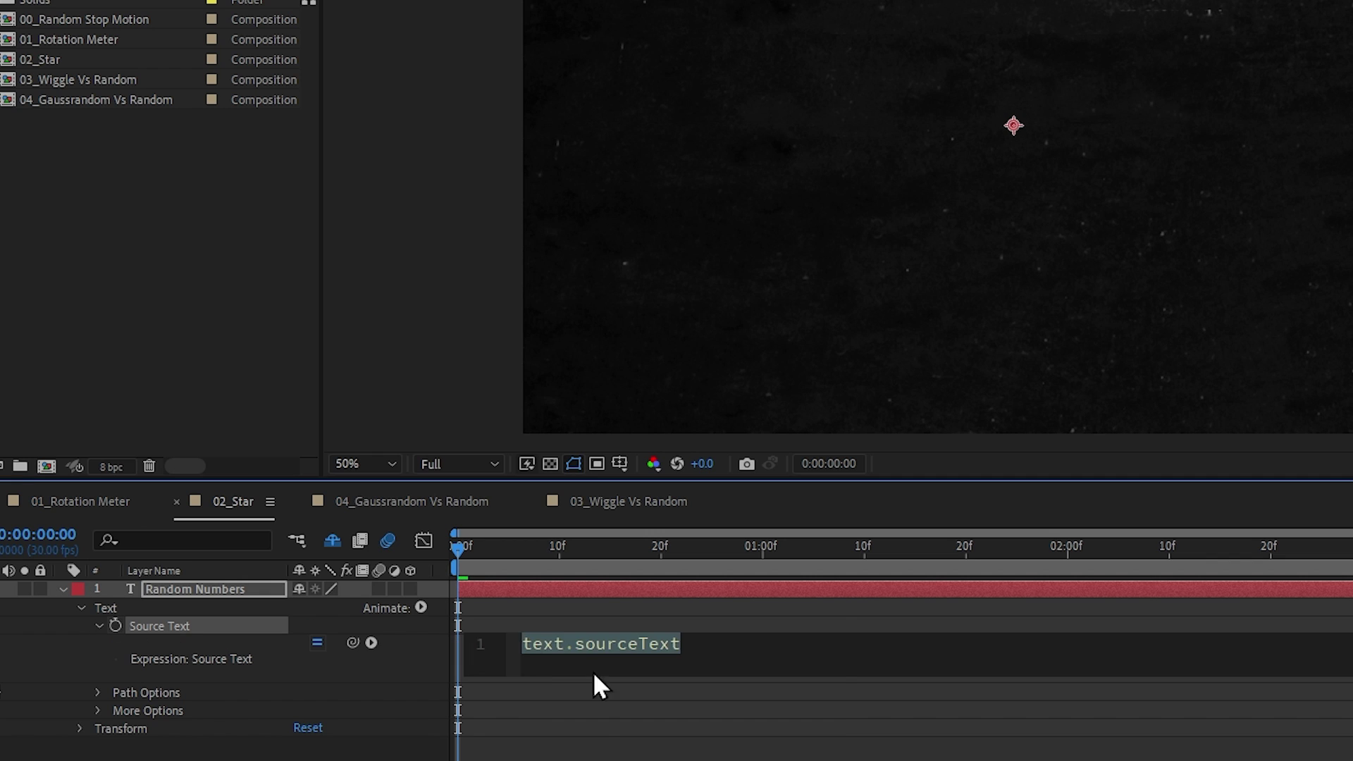
pyautogui.write('random(1000,9999')
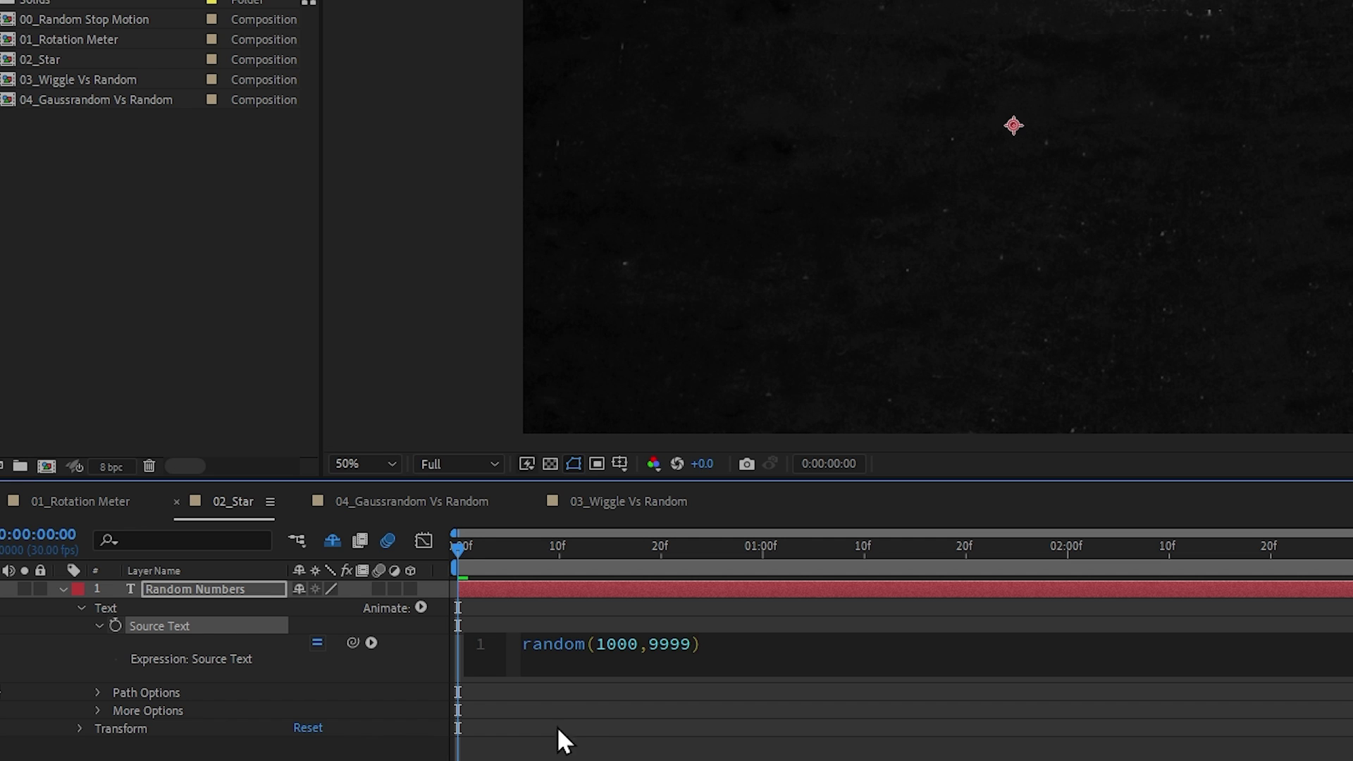
# - Round the random number to whole numbers by appending .toFixed(0) to the Source Text expression, then preview
pyautogui.click(459, 551)
pyautogui.press('space')
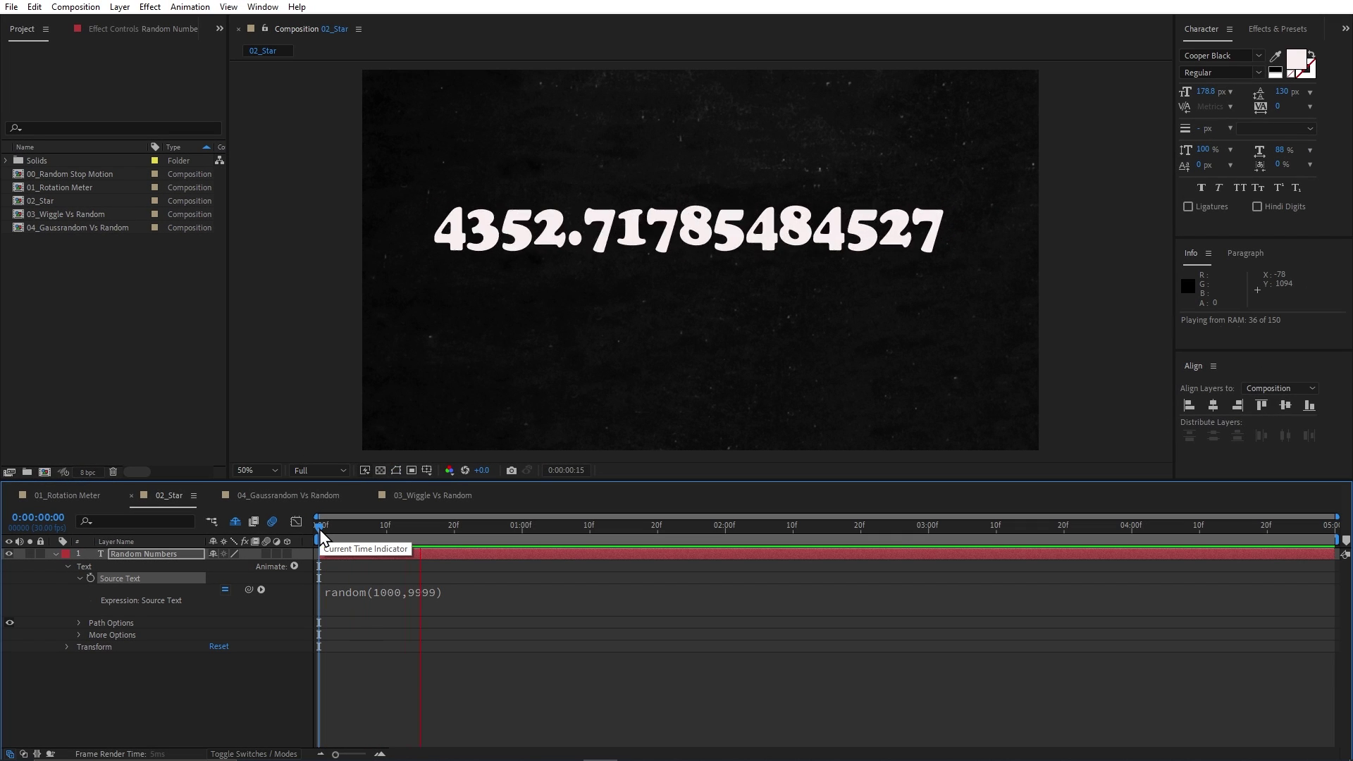
pyautogui.press('space')
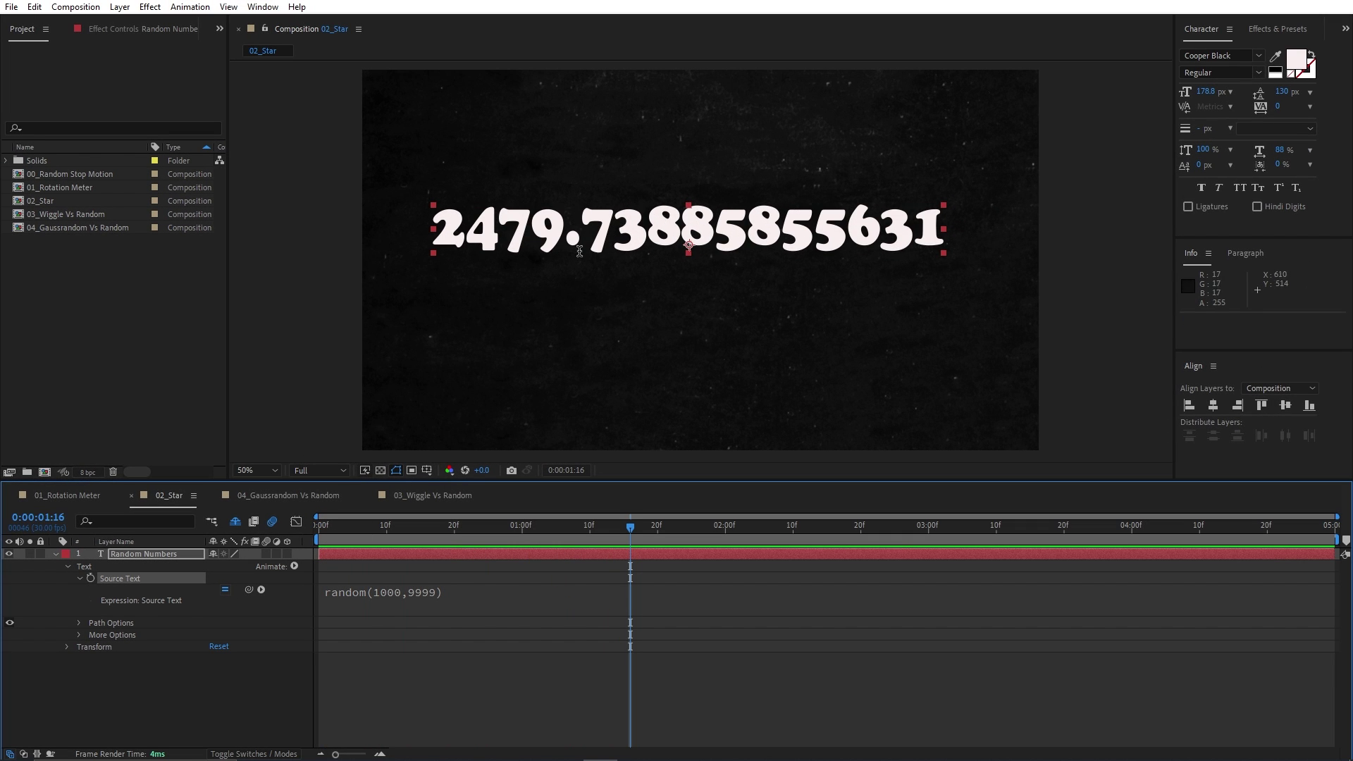
pyautogui.click(473, 601)
pyautogui.write('.')
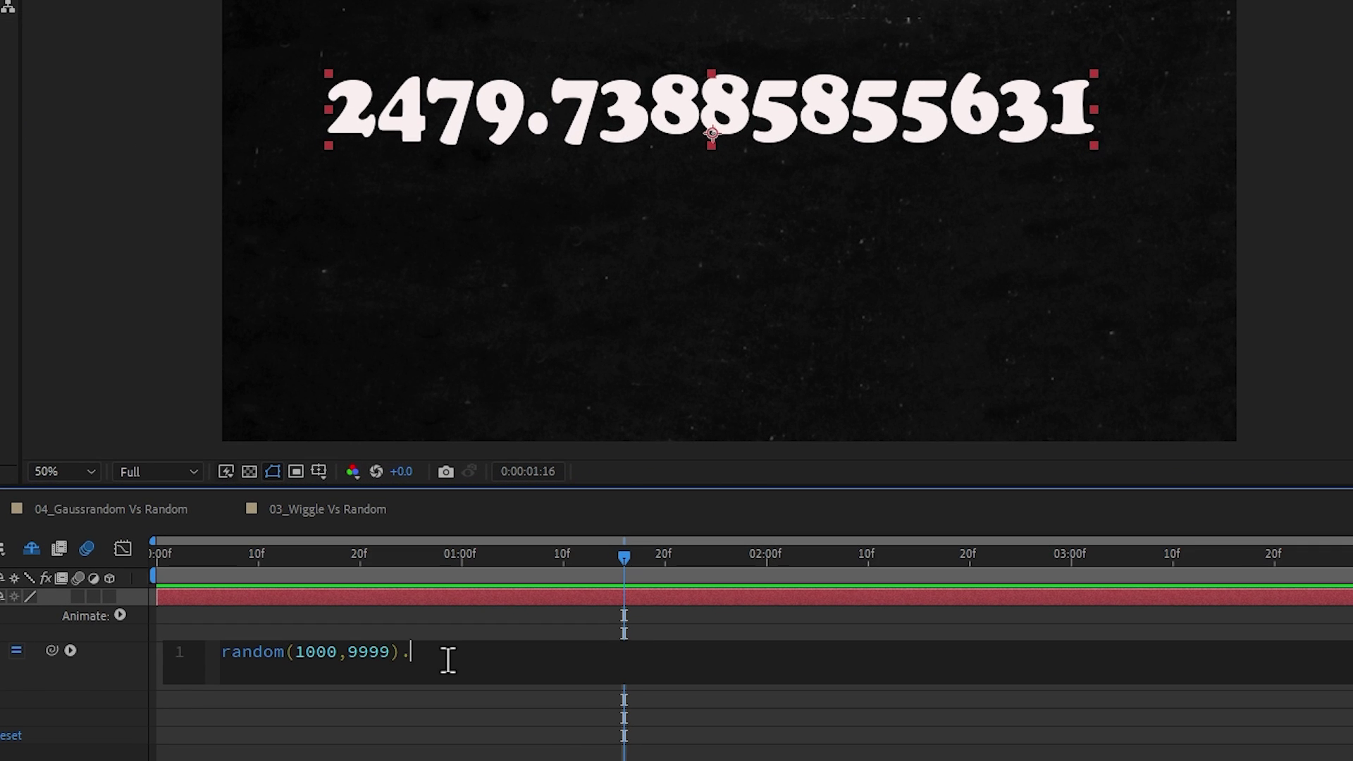
pyautogui.write('tofixed')
pyautogui.press('Return')
pyautogui.press('KP_Enter')
pyautogui.press('space')
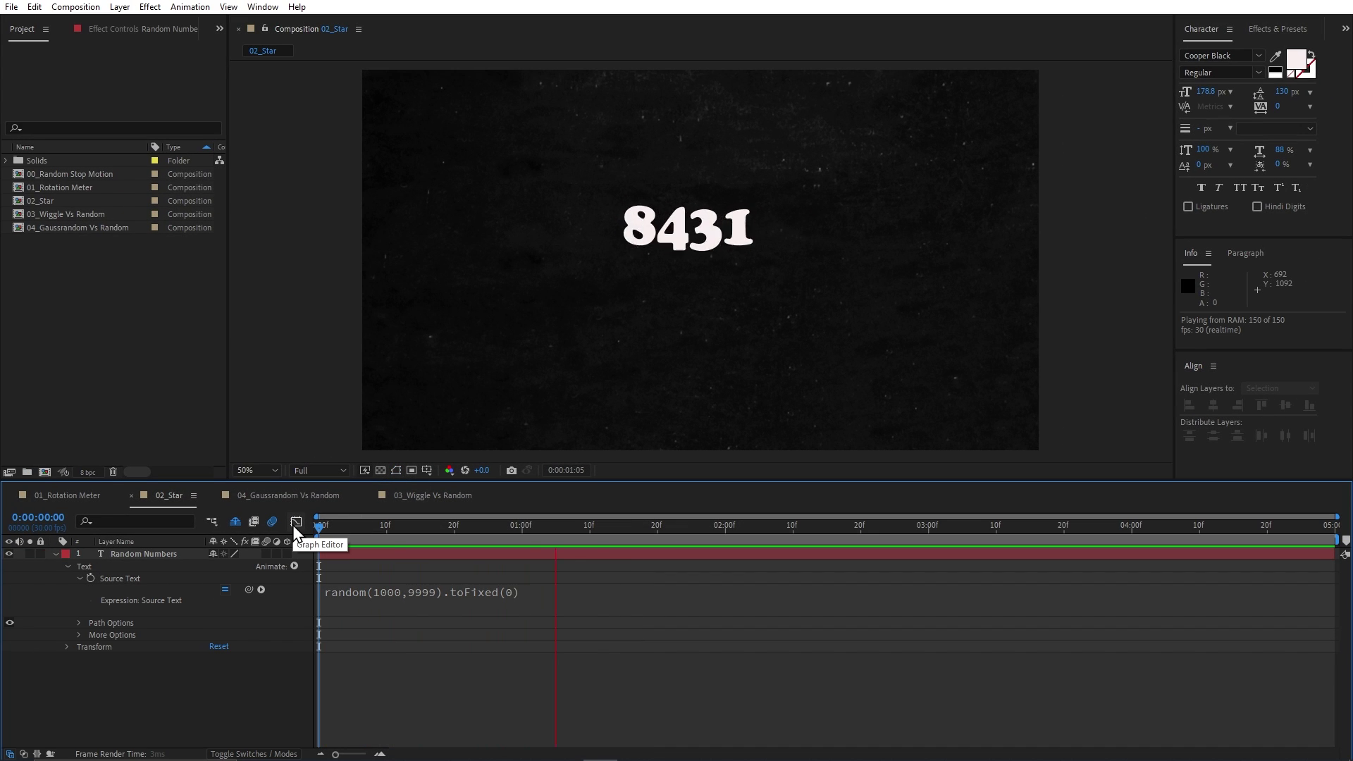
pyautogui.press('space')
# - Change the expression to .toFixed(4) so the number shows four decimal places
pyautogui.click(538, 595)
pyautogui.click(548, 592)
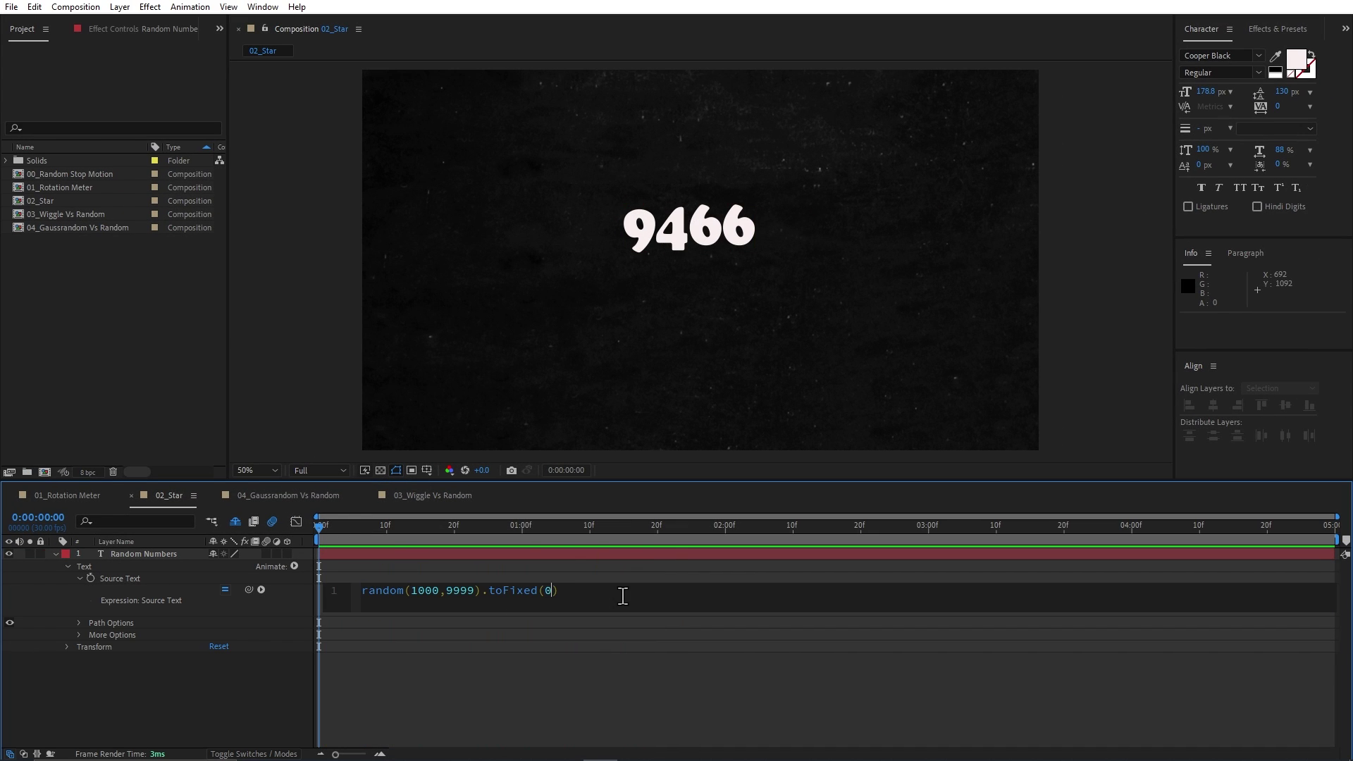
pyautogui.write('4')
pyautogui.press('KP_Enter')
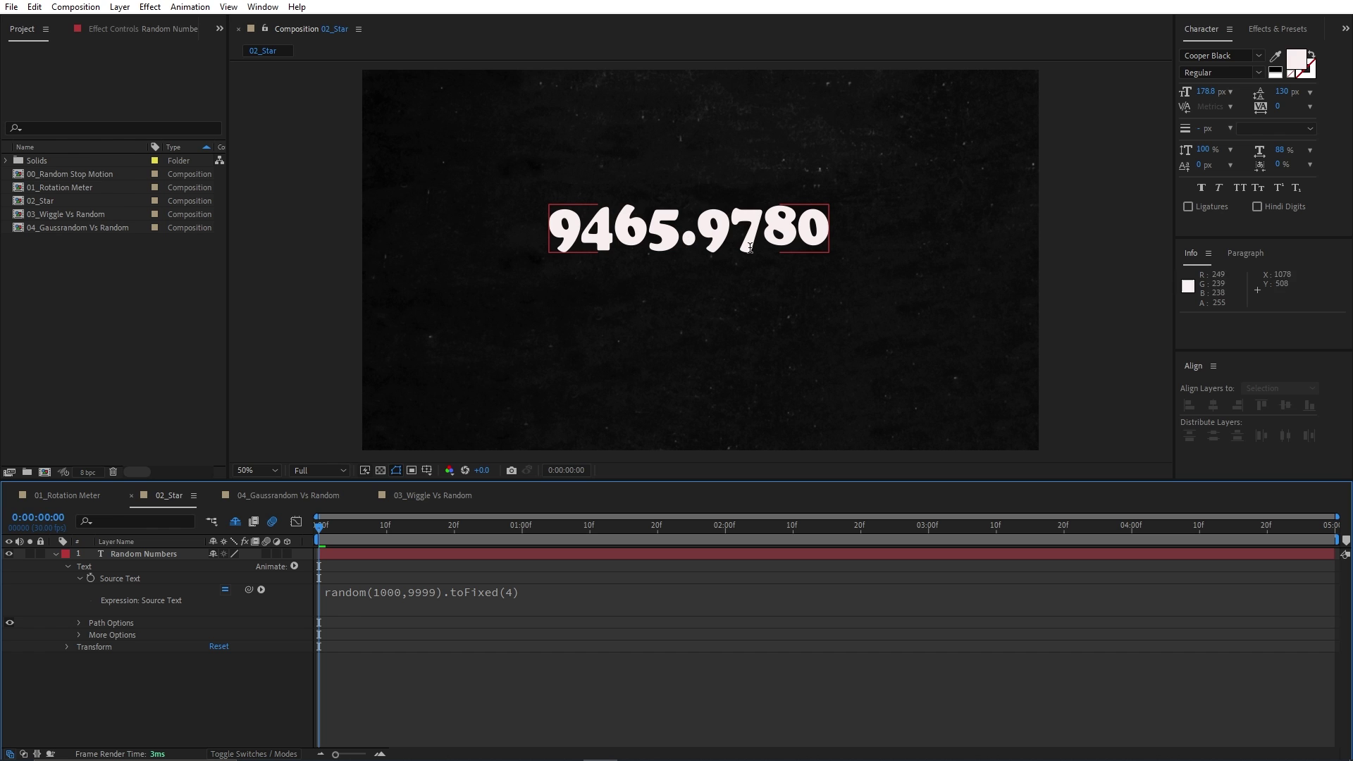
# - Duplicate the number text layer twice, placing copies above and below, and preview the three numbers
pyautogui.click(772, 247)
pyautogui.hotkey('ctrl', 'd')
pyautogui.moveTo(772, 233)
pyautogui.mouseDown()
pyautogui.moveTo(779, 162)
pyautogui.moveTo(772, 287)
pyautogui.mouseUp()
pyautogui.hotkey('ctrl', 'd')
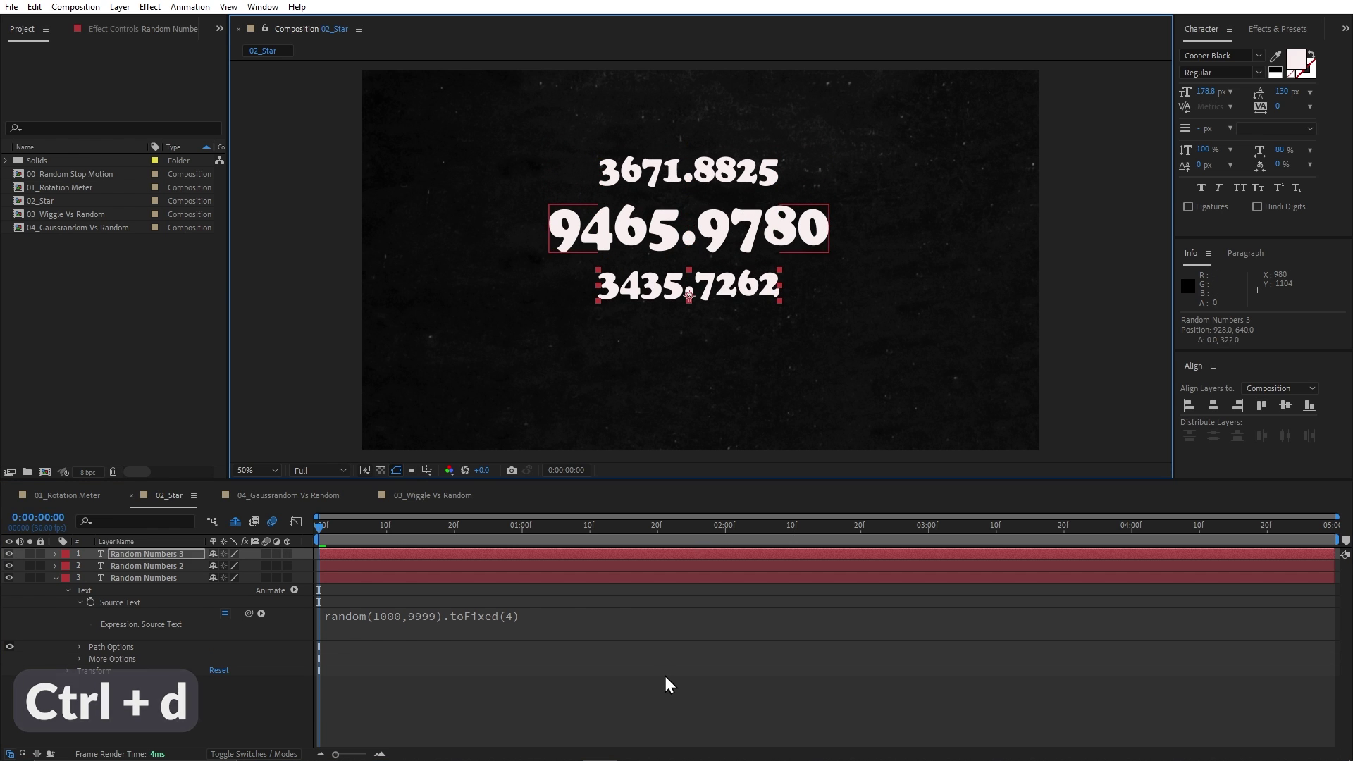
pyautogui.click(668, 686)
pyautogui.press('space')
pyautogui.click(421, 529)
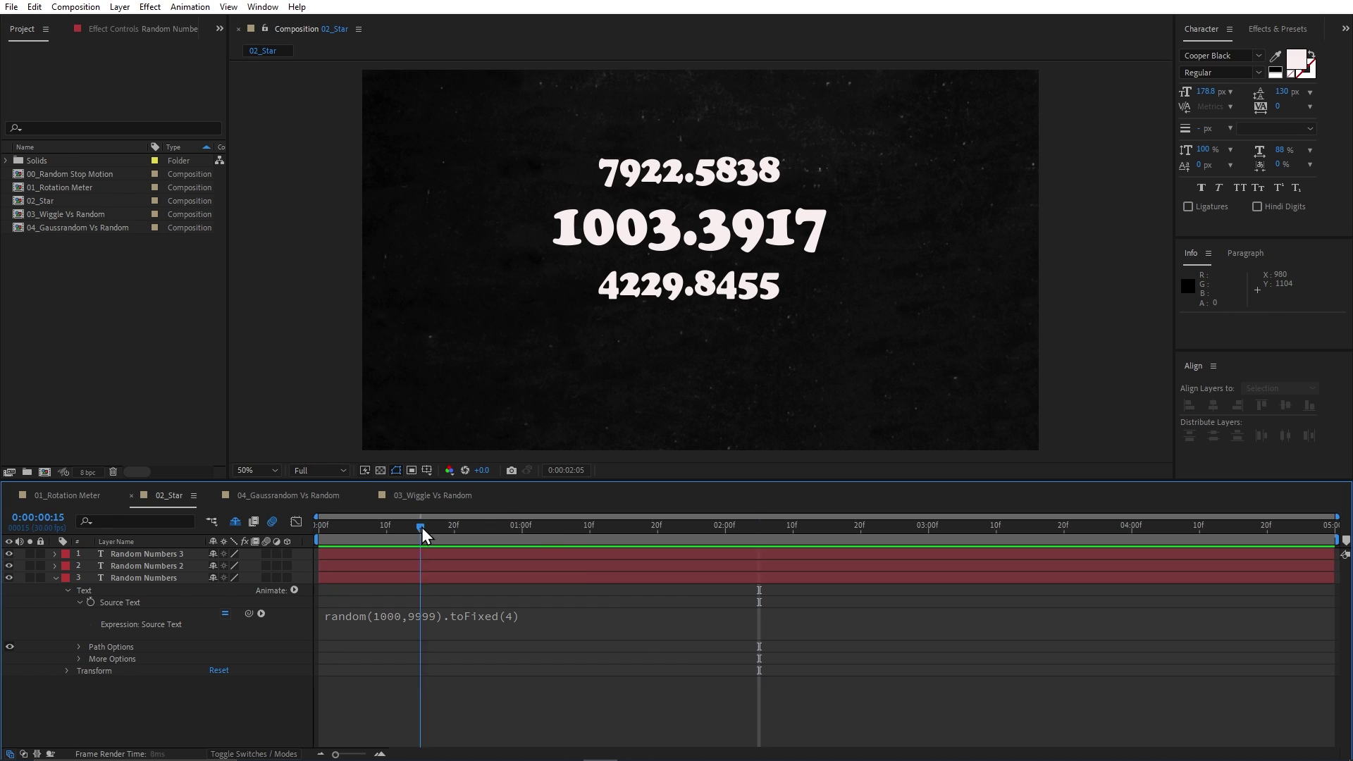
pyautogui.press('Home')
# - Switch to the 04_Gaussrandom Vs Random composition and scrub to compare the random and gaussRandom markers
pyautogui.click(322, 497)
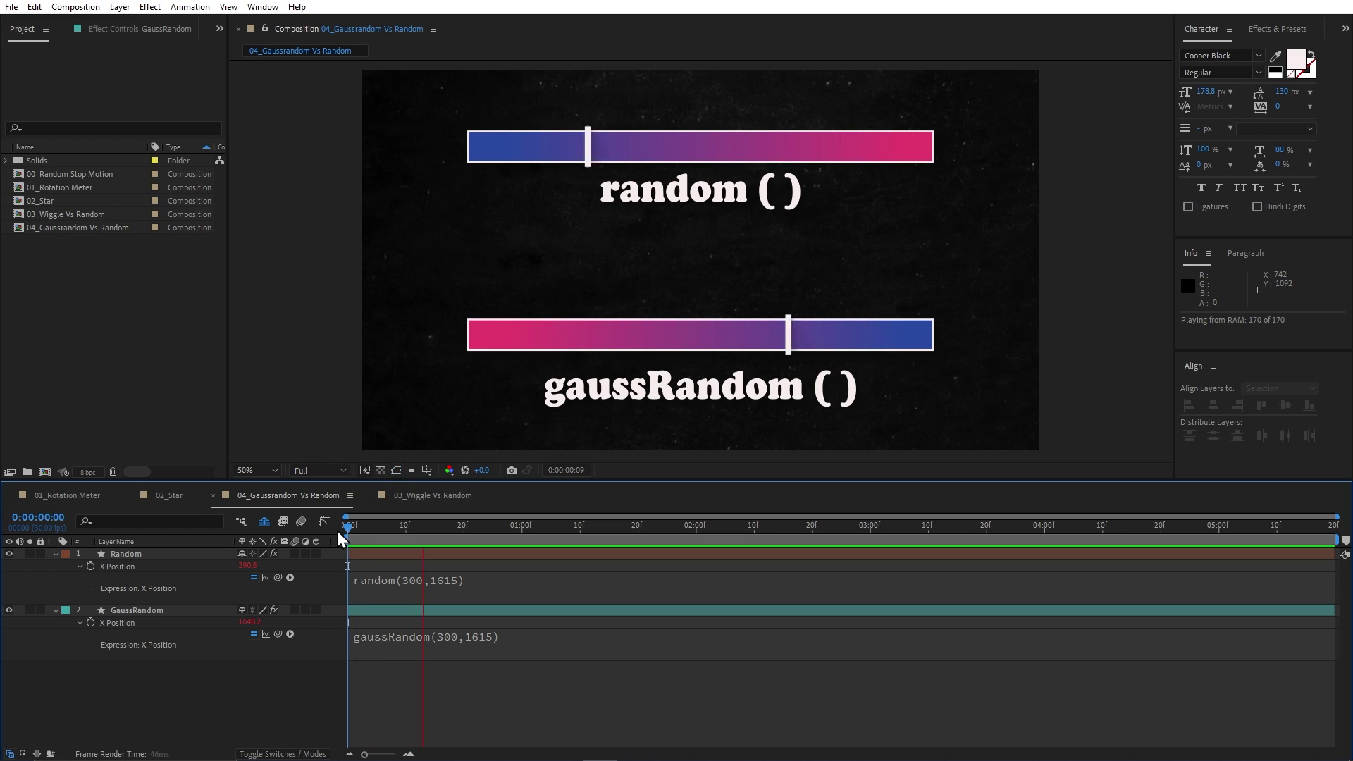
pyautogui.moveTo(413, 534)
pyautogui.mouseDown()
pyautogui.moveTo(632, 547)
pyautogui.moveTo(342, 525)
pyautogui.mouseUp()
# - Select the Random and GaussRandom layers and duplicate them repeatedly, up to about 57 copies
pyautogui.click(158, 557)
pyautogui.keyDown('shift'); pyautogui.click(156, 613); pyautogui.keyUp('shift')
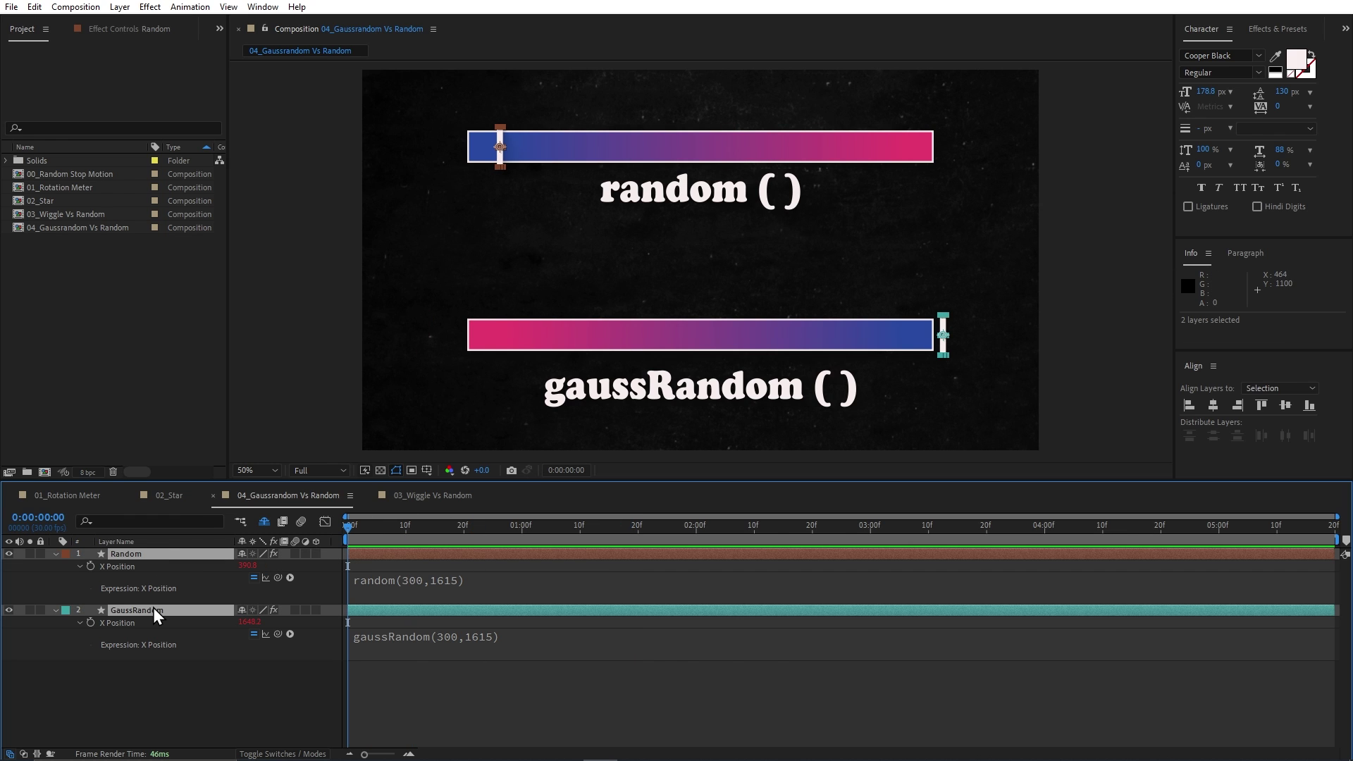
pyautogui.hotkey('ctrl', 'd')
pyautogui.hotkey('ctrl', 'd')
pyautogui.hotkey('ctrl', 'd')
pyautogui.hotkey('ctrl', 'd')
pyautogui.hotkey('ctrl', 'd')
pyautogui.hotkey('ctrl', 'd')
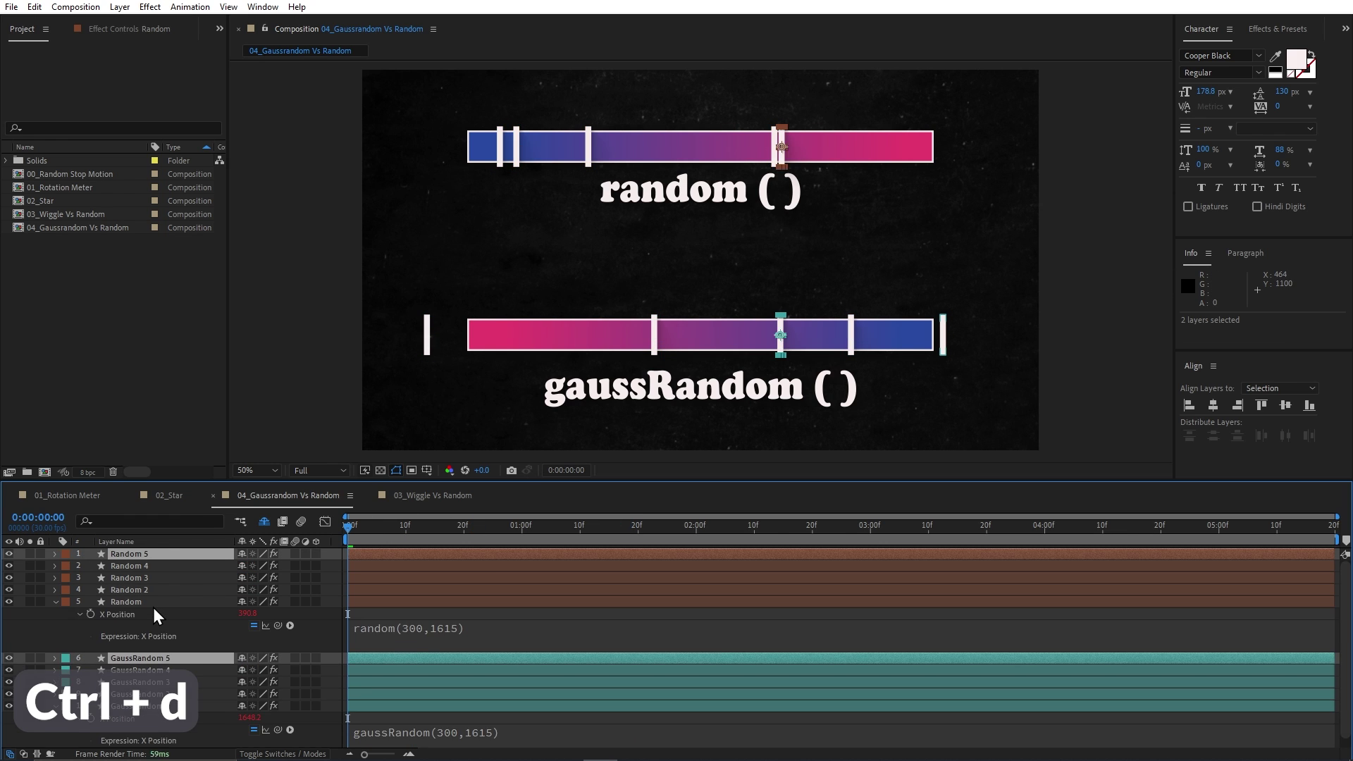
pyautogui.hotkey('ctrl', 'd')
pyautogui.hotkey('ctrl', 'd')
pyautogui.hotkey('ctrl', 'd')
pyautogui.hotkey('ctrl', 'd')
pyautogui.hotkey('ctrl', 'd')
pyautogui.hotkey('ctrl', 'd')
pyautogui.hotkey('ctrl', 'd')
pyautogui.hotkey('ctrl', 'd')
pyautogui.hotkey('ctrl', 'd')
pyautogui.click(816, 349)
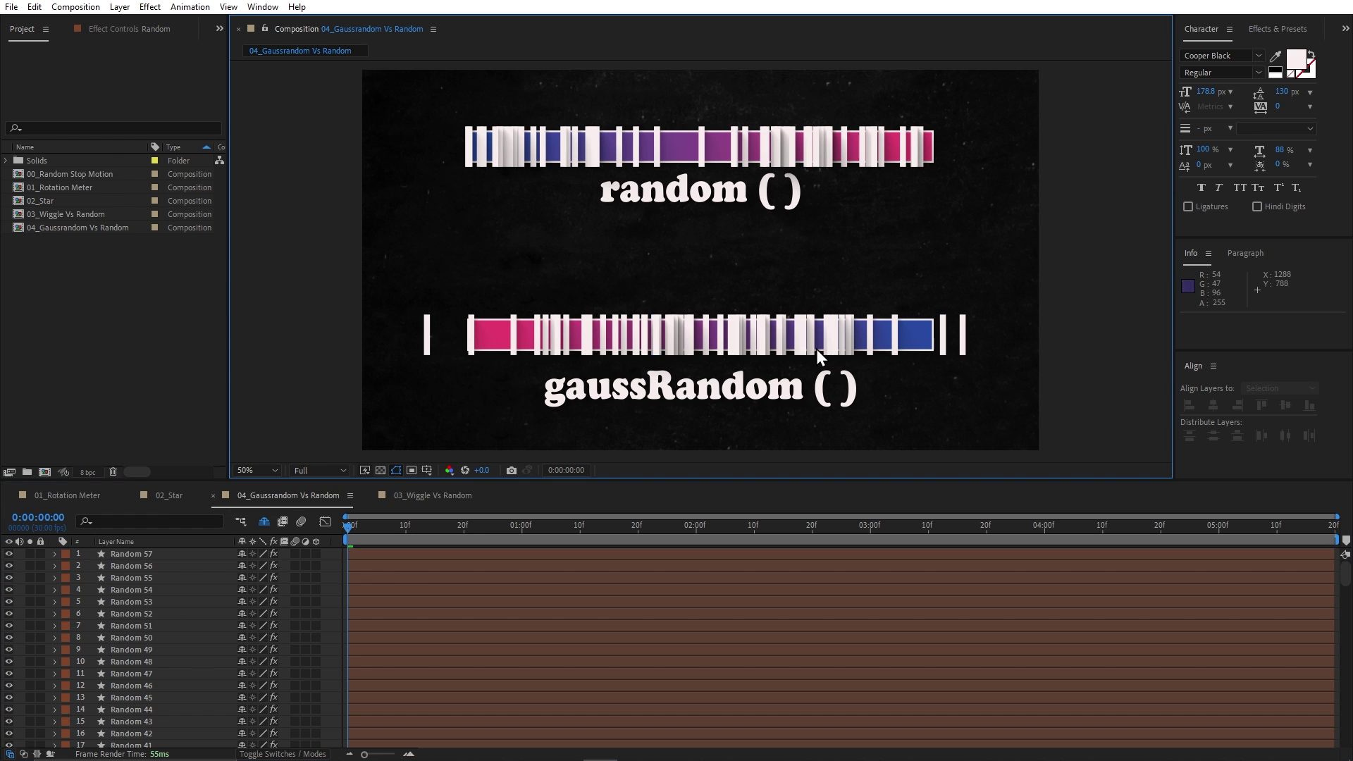